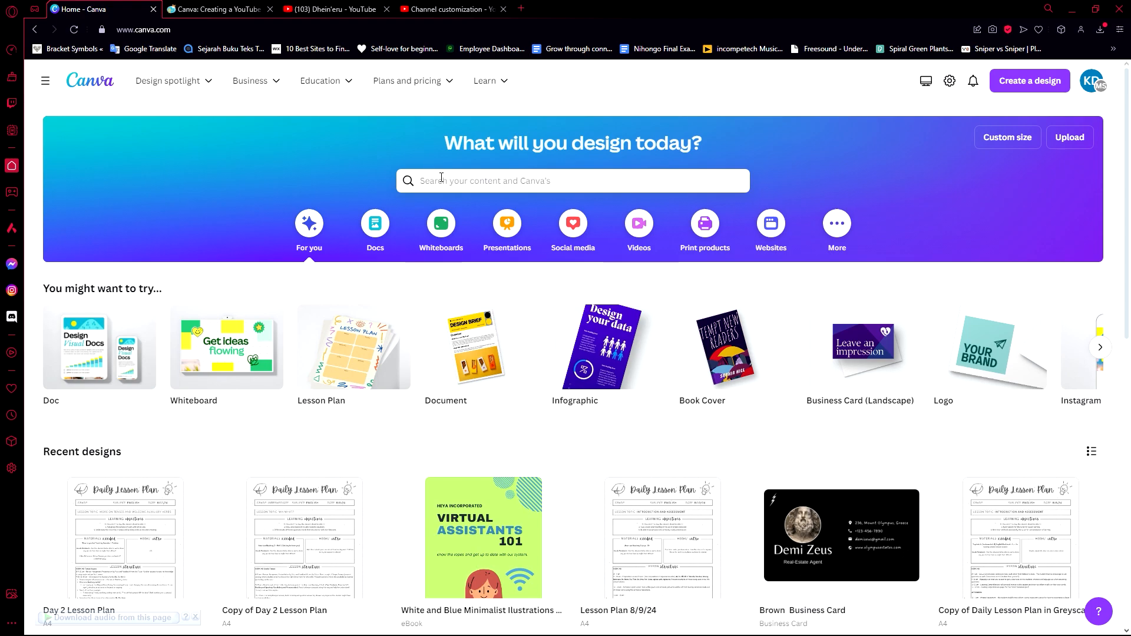
Search Canva for "youtube banner" and open the YouTube Banner (2560 × 1440 px) templates.
click(468, 190)
text(youtube banner)
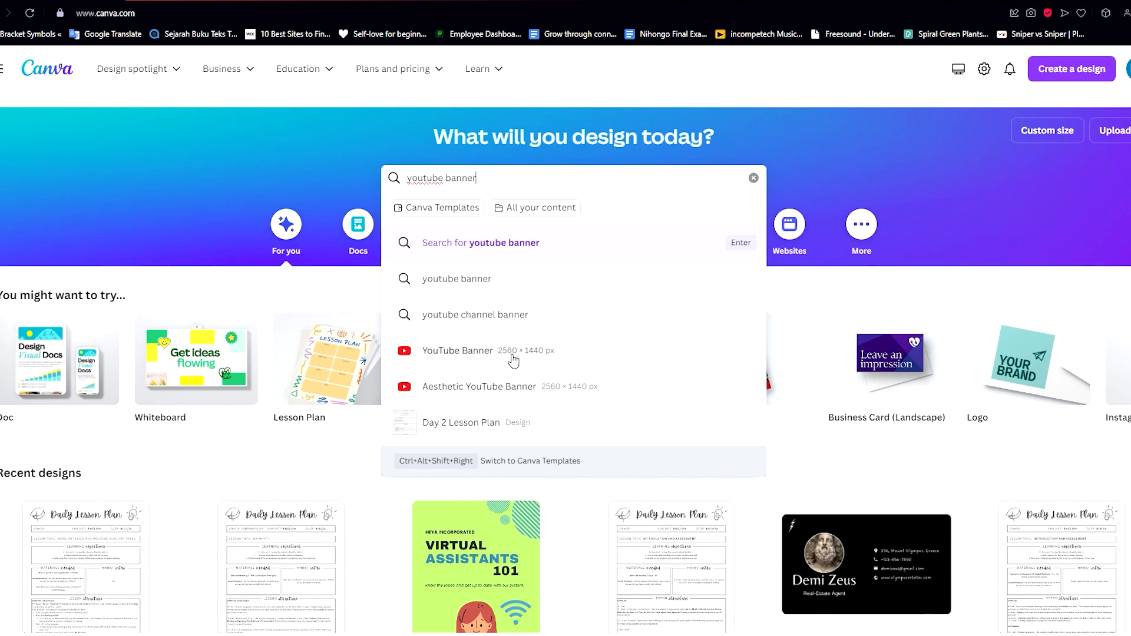
scroll(513, 360, up, 5)
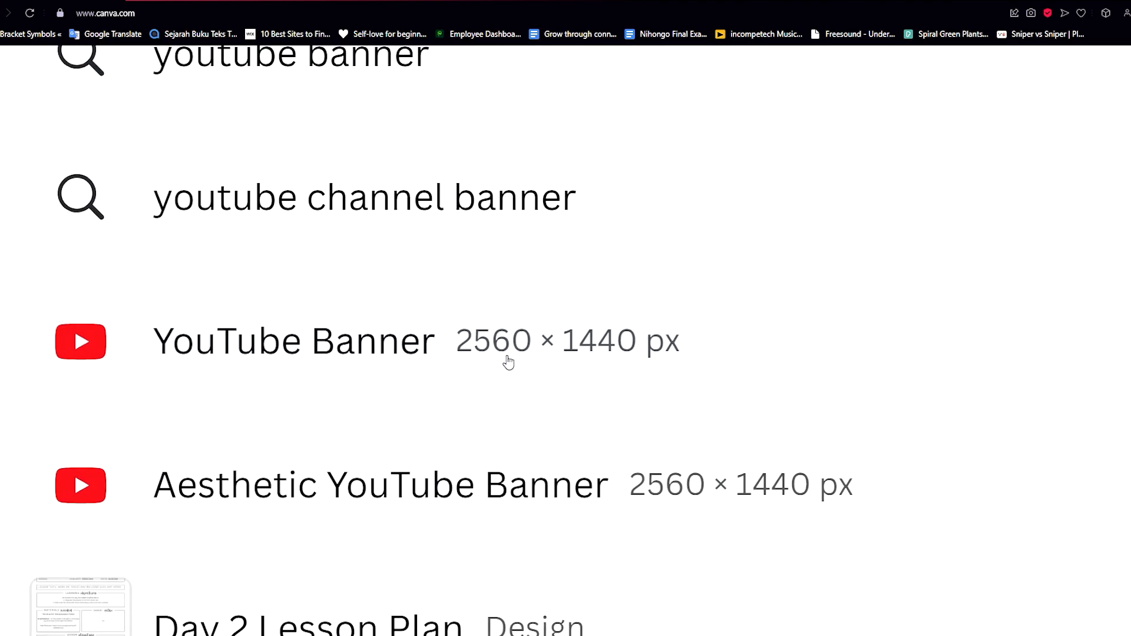
scroll(508, 362, down, 5)
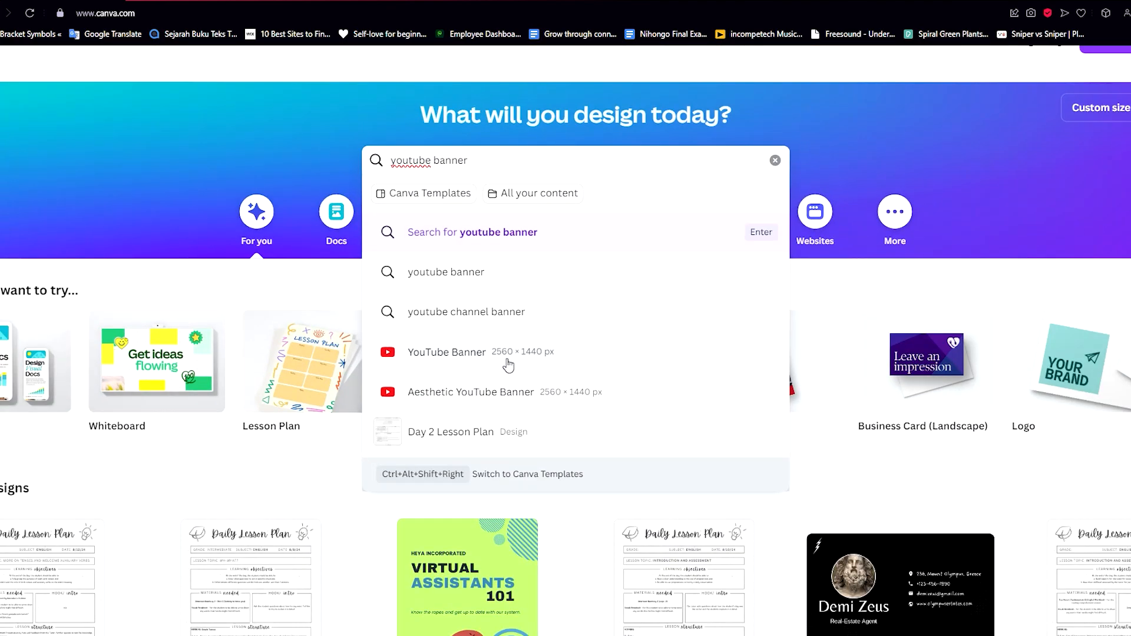
click(522, 363)
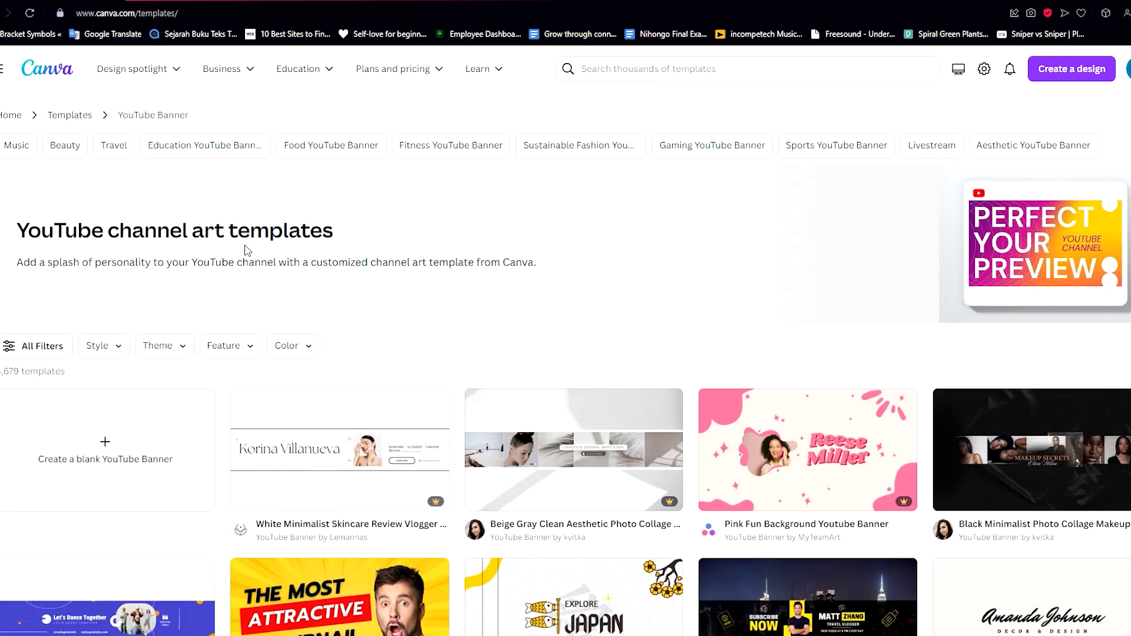
Compare the banner templates with the YouTube Studio banner image requirements and the safe-area guide video in other tabs.
scroll(248, 247, down, 5)
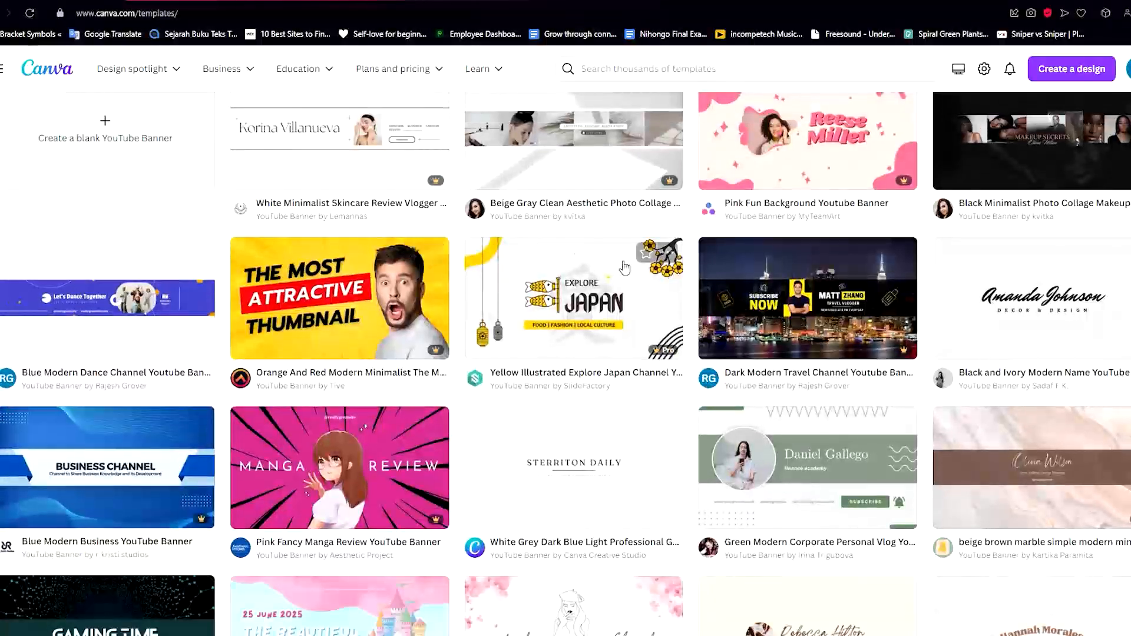
scroll(600, 263, up, 2)
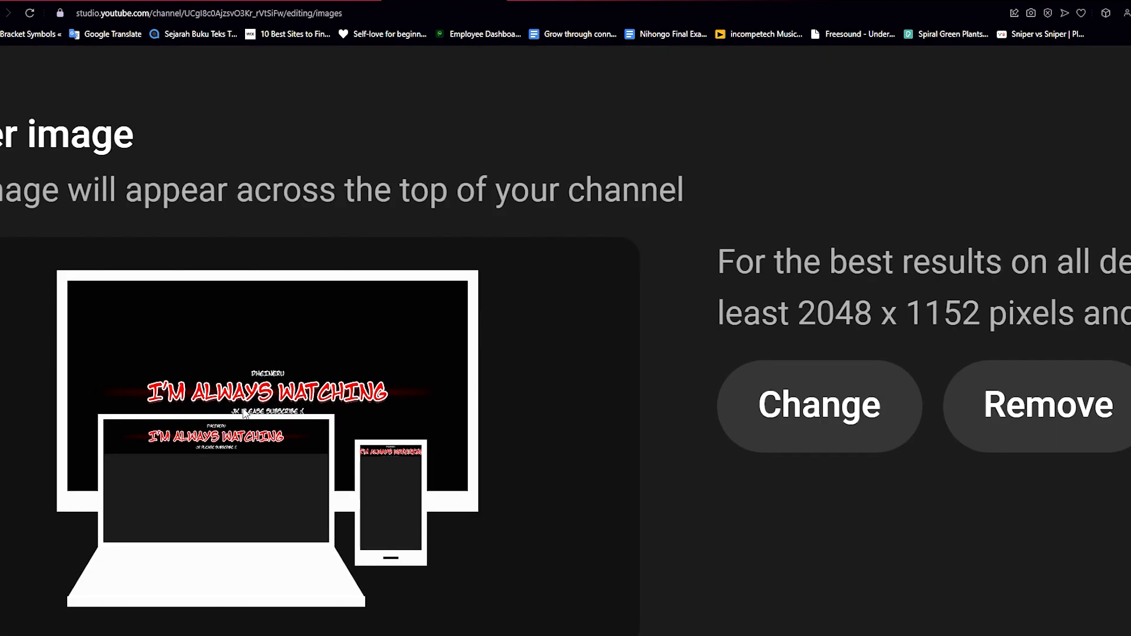
scroll(244, 410, left, 1)
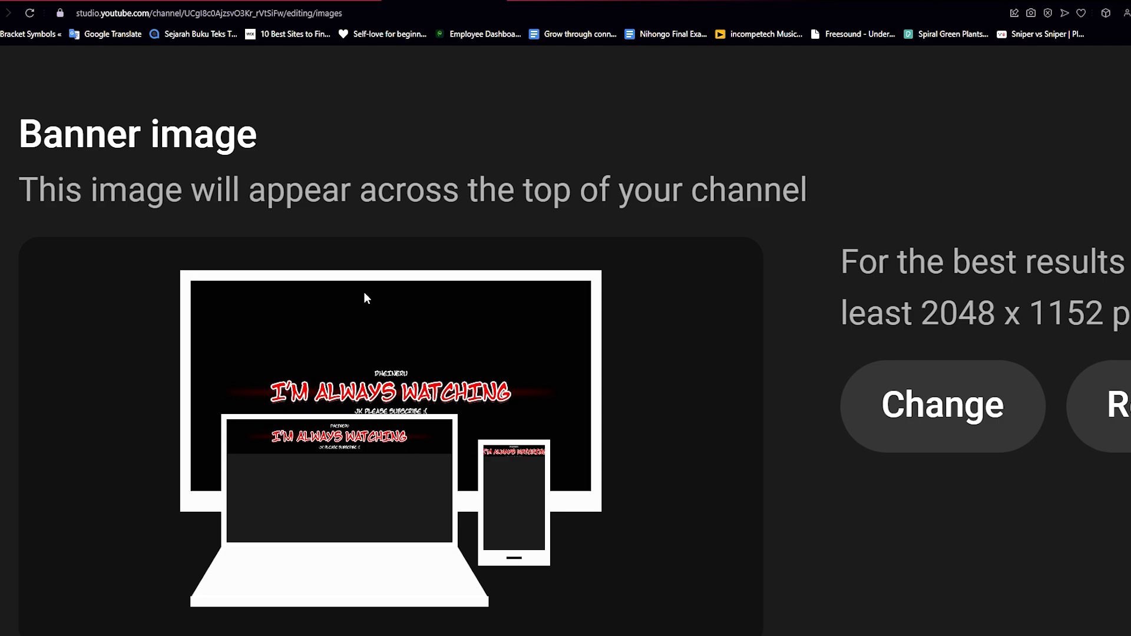
click(189, 2)
scroll(604, 374, up, 5)
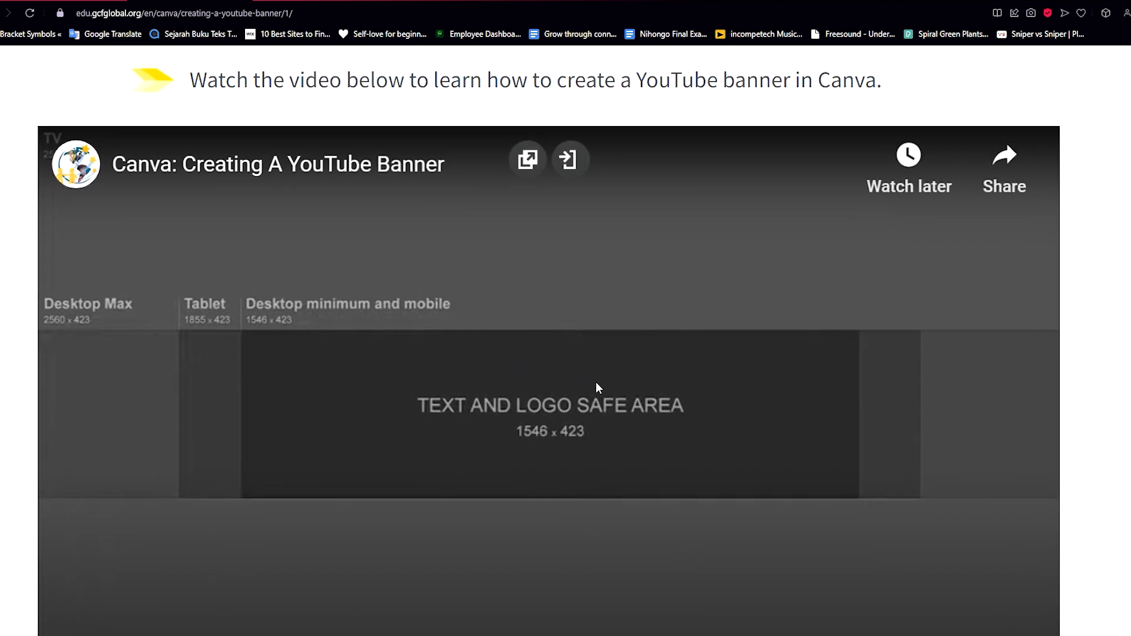
scroll(1130, 330, down, 1)
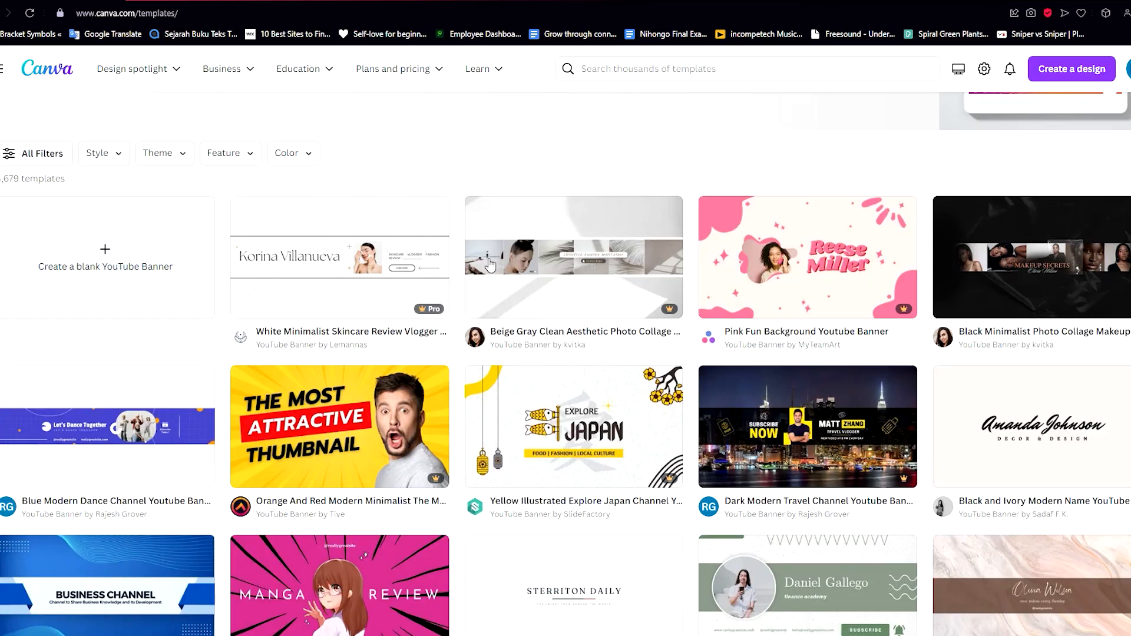
scroll(543, 211, up, 5)
scroll(543, 210, down, 5)
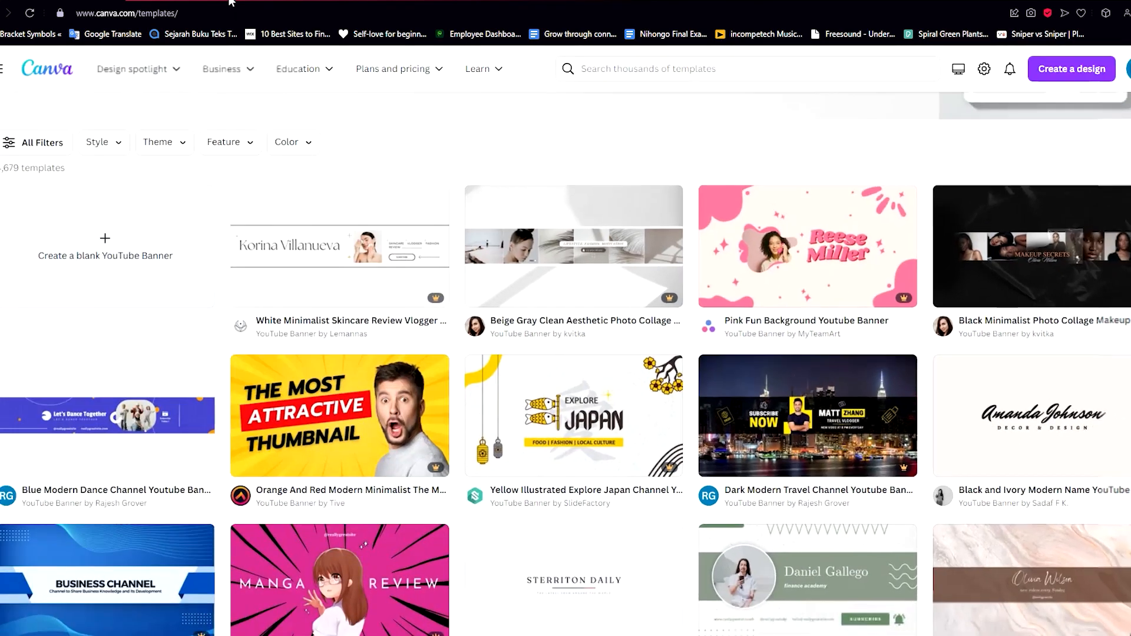
click(231, 2)
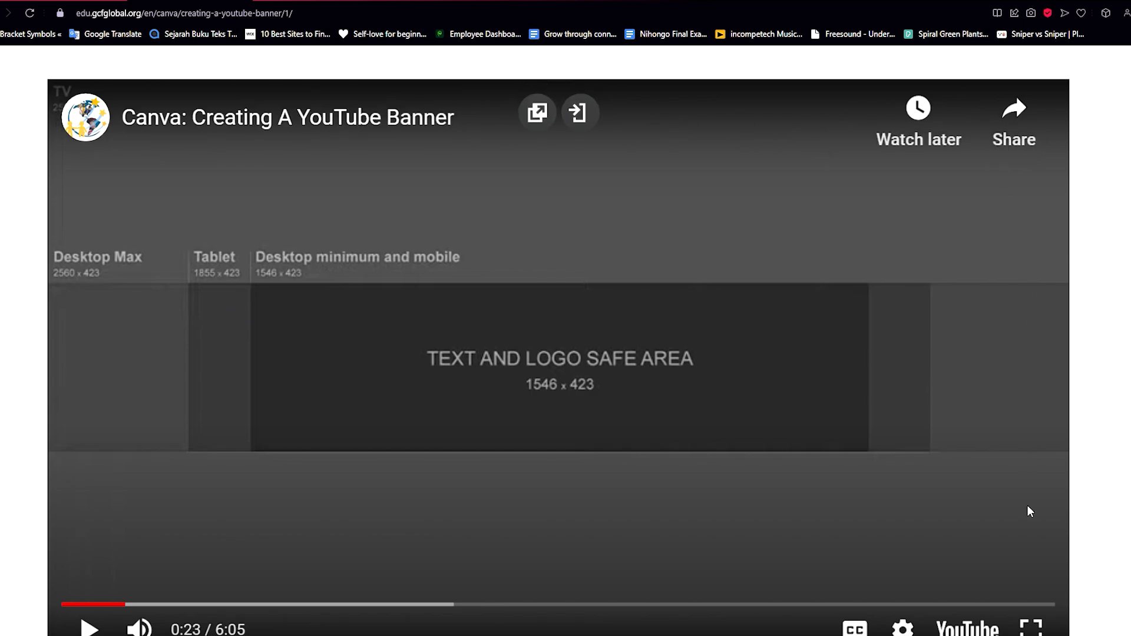
click(412, 1)
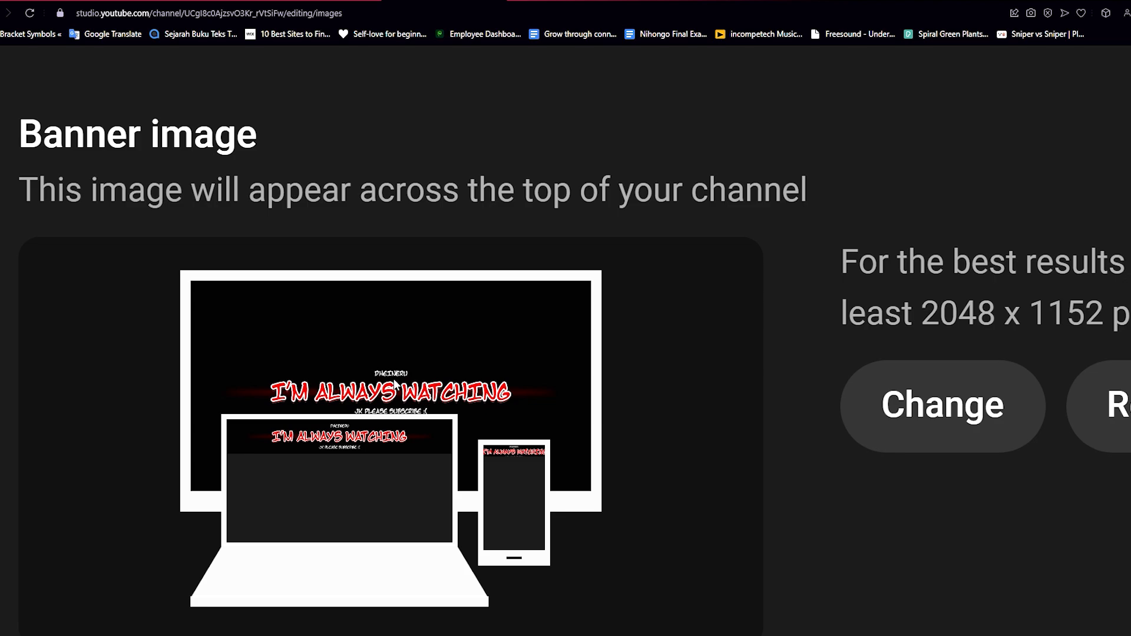
scroll(387, 377, down, 1)
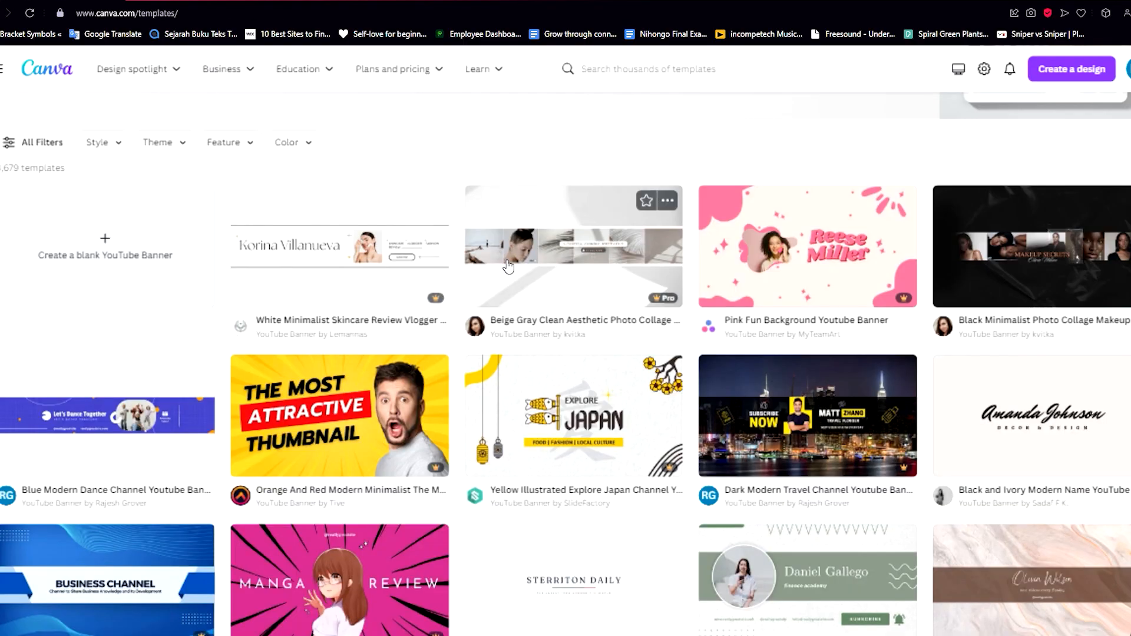
Browse the YouTube banner template gallery for a suitable design.
scroll(508, 267, down, 1)
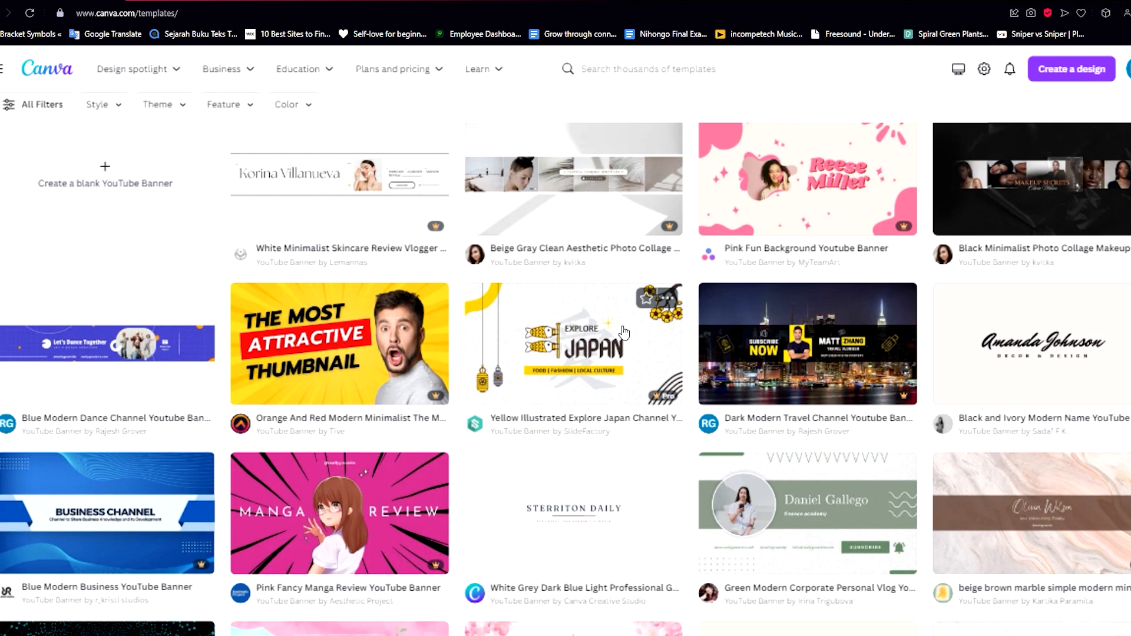
scroll(221, 491, up, 3)
scroll(185, 510, down, 3)
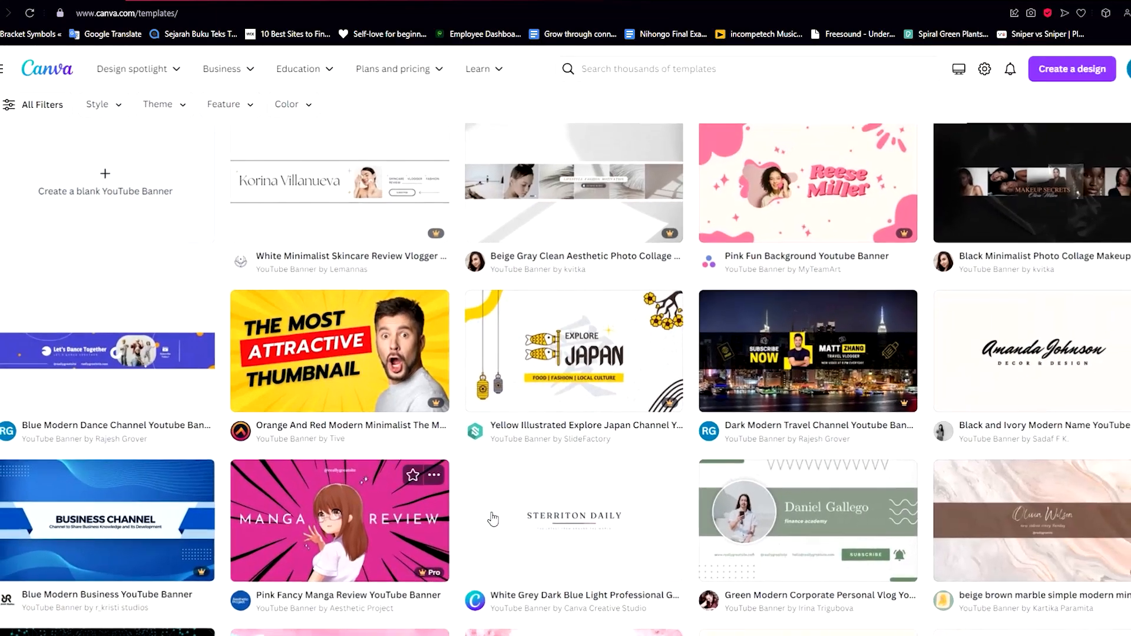
scroll(726, 508, up, 5)
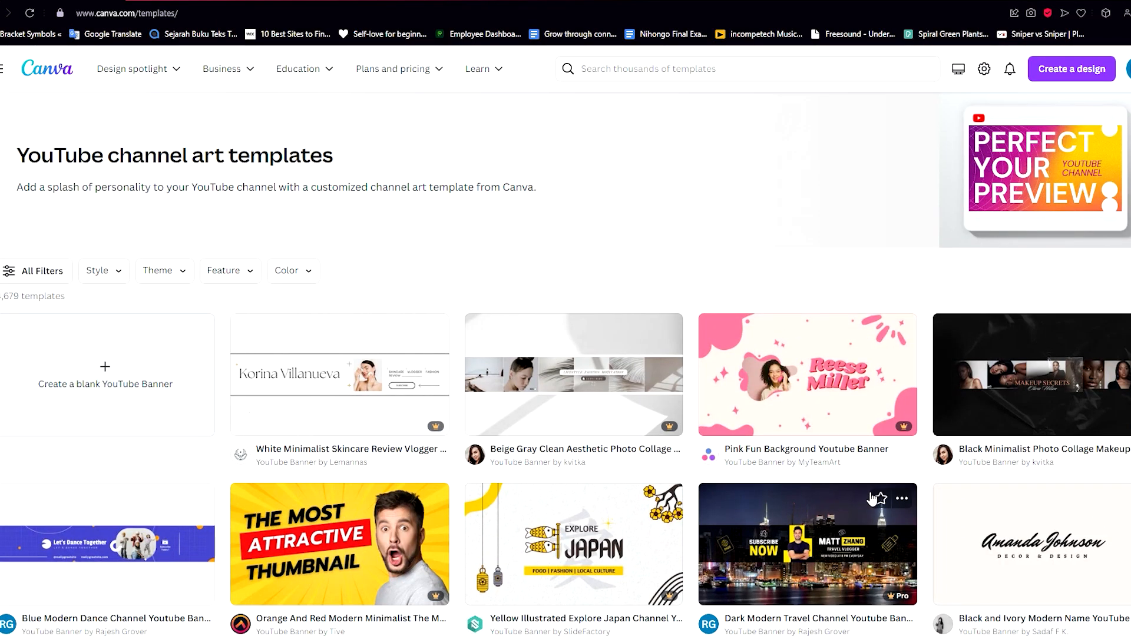
scroll(878, 501, down, 3)
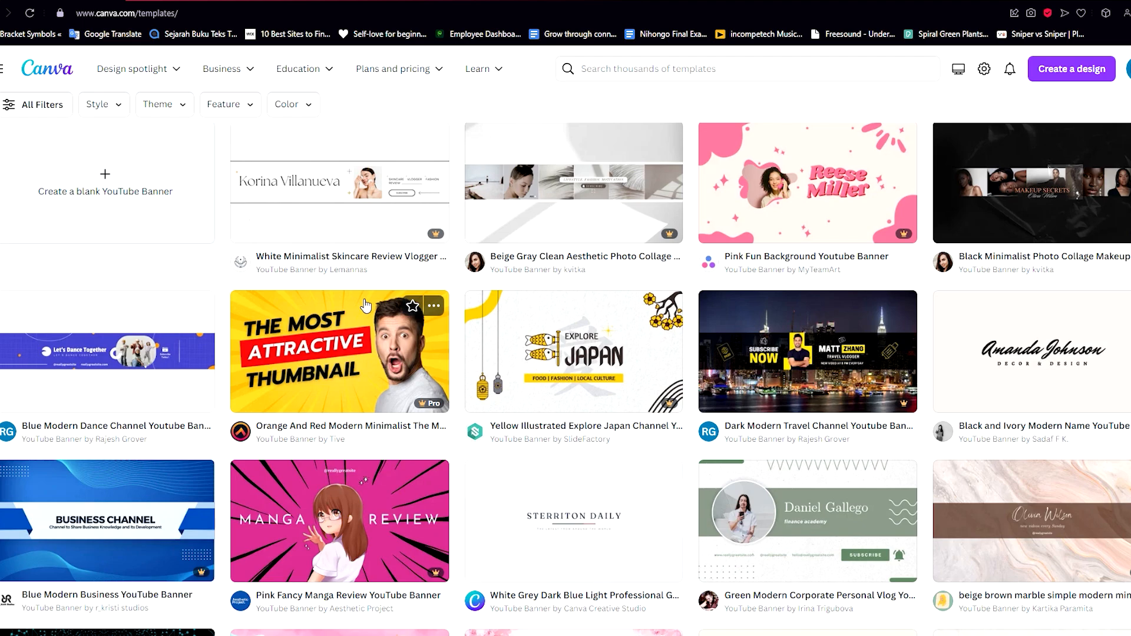
scroll(312, 406, down, 3)
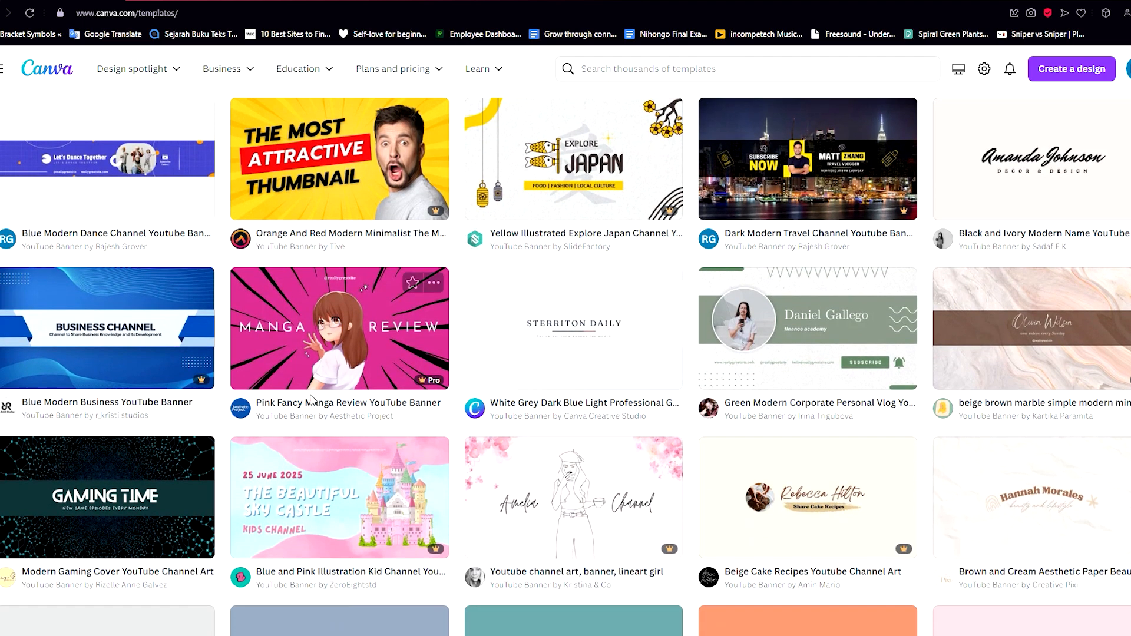
scroll(321, 399, up, 6)
scroll(418, 329, down, 3)
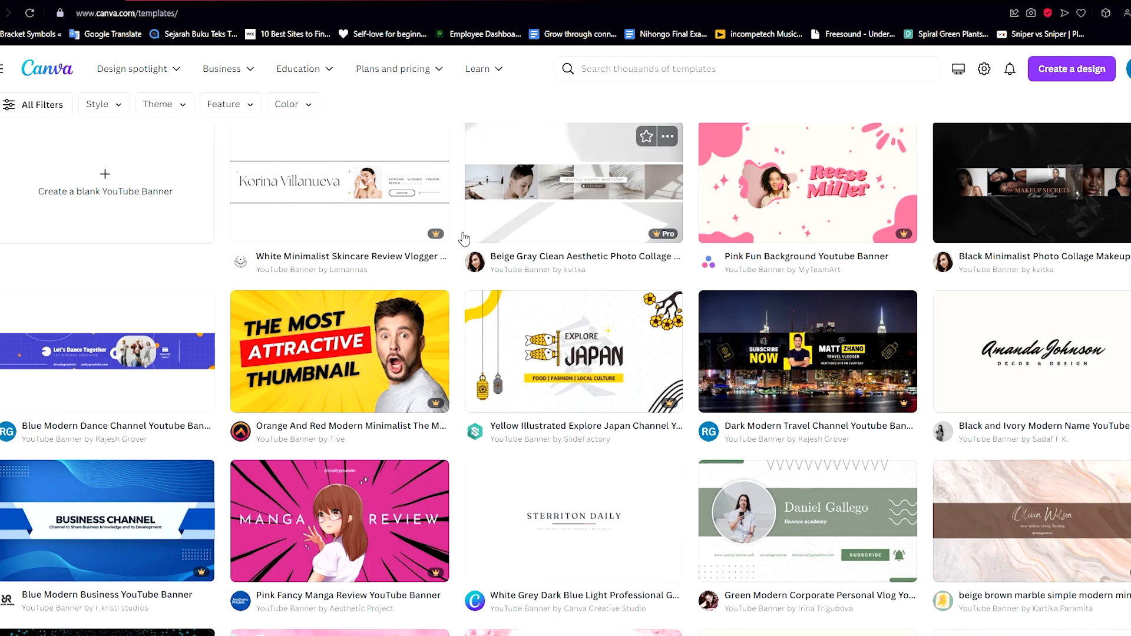
scroll(589, 413, down, 2)
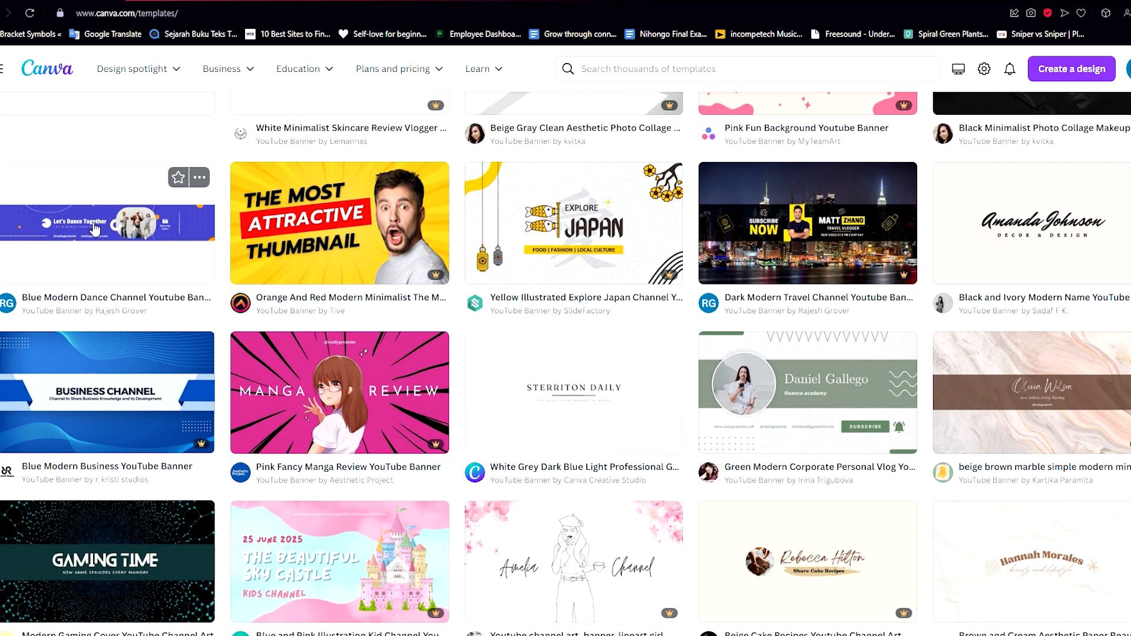
Open the Blue Modern Dance Channel Youtube Banner template for customization.
click(109, 242)
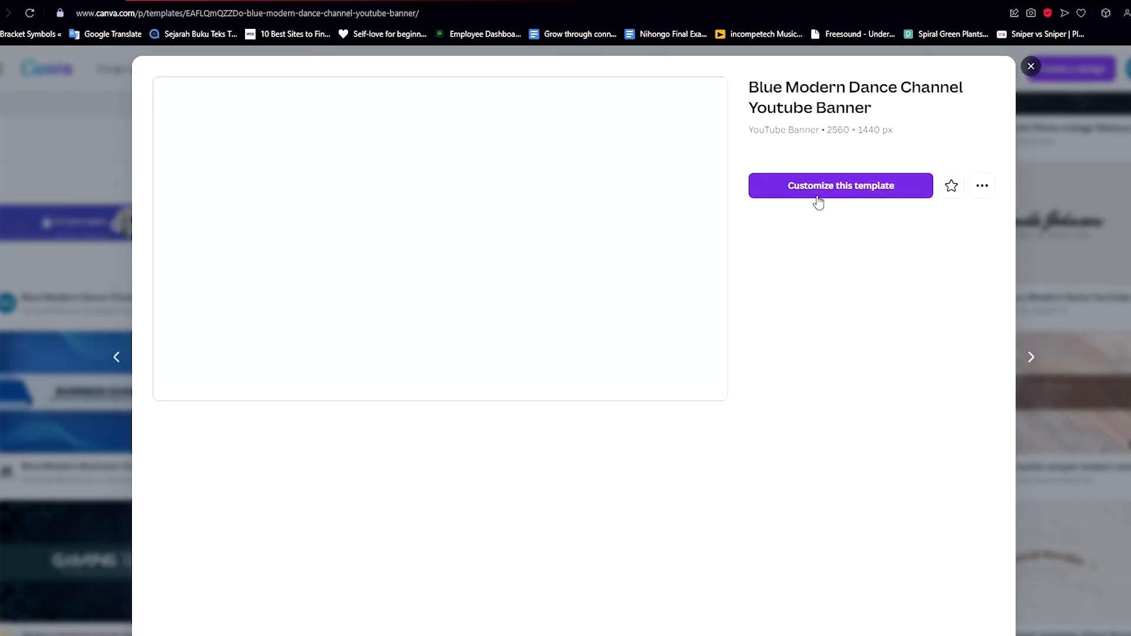
click(819, 200)
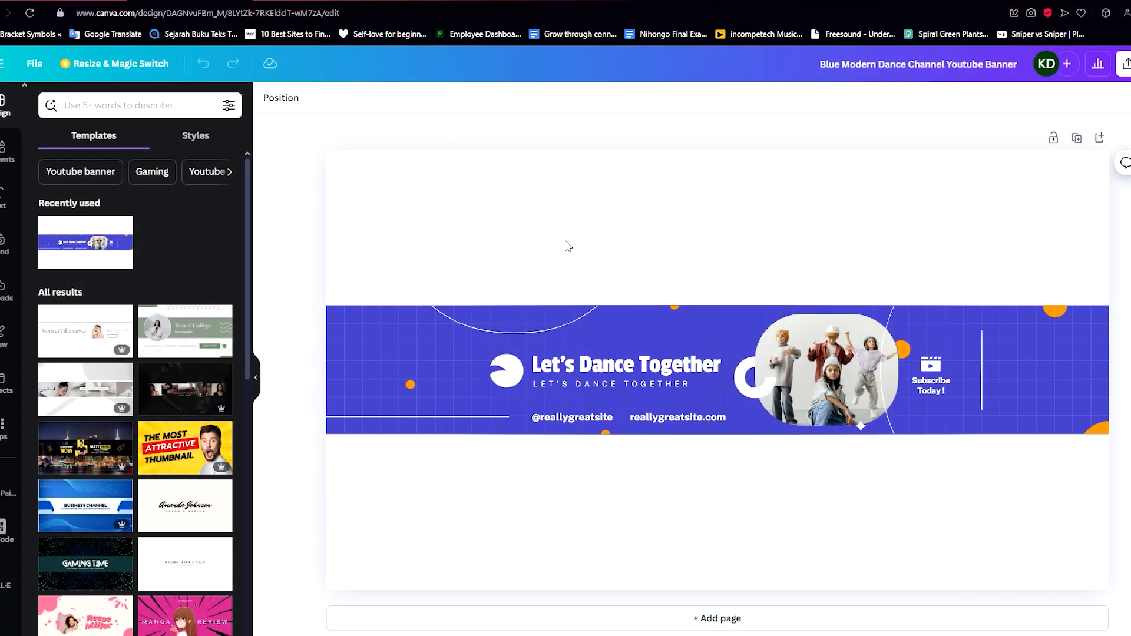
scroll(850, 250, down, 4)
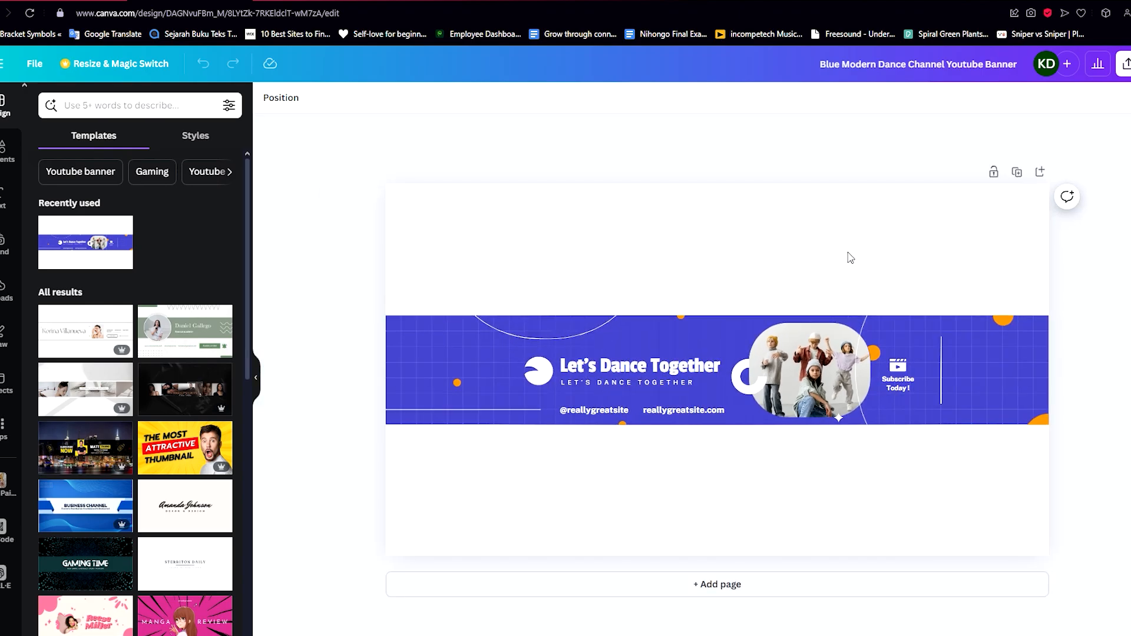
Try several document and brand kit colours as the banner's page background.
click(852, 252)
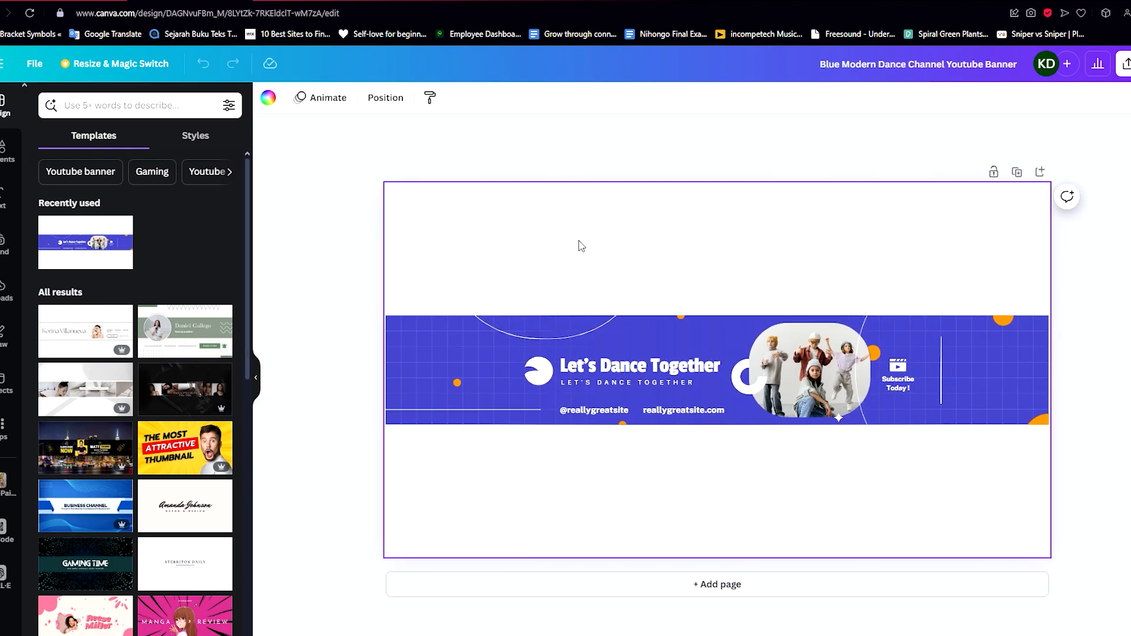
click(271, 101)
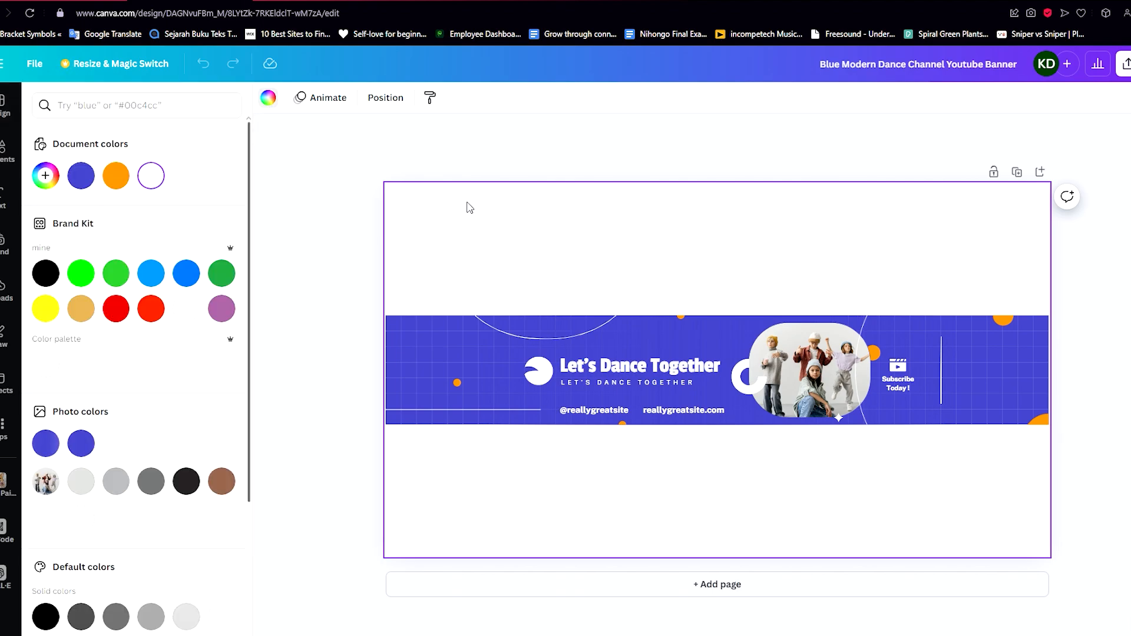
click(477, 180)
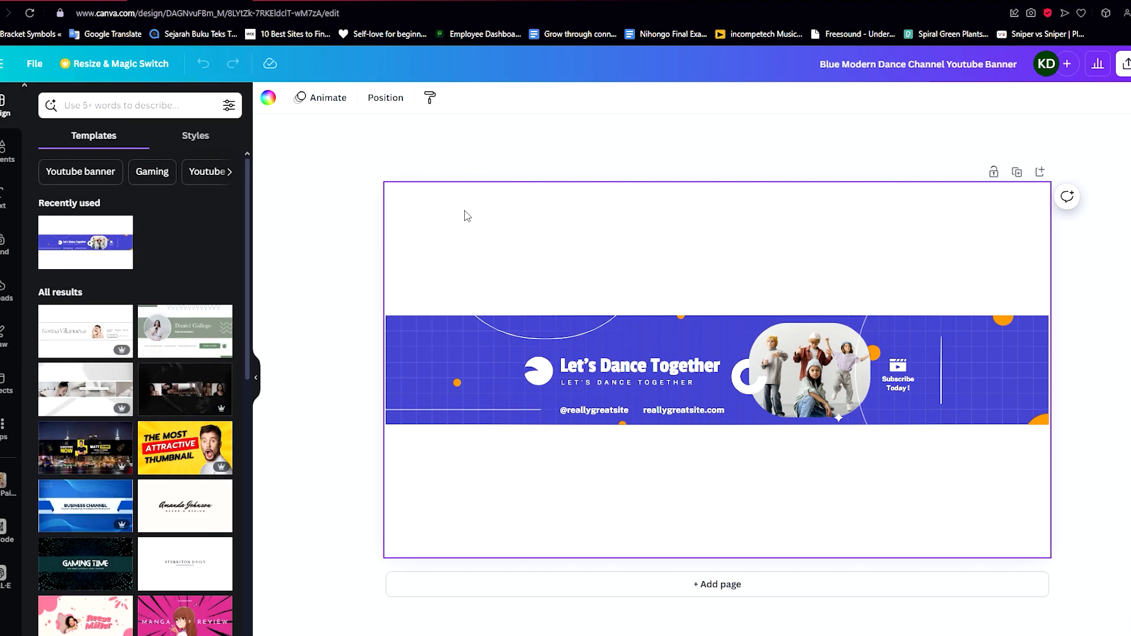
click(268, 98)
click(81, 175)
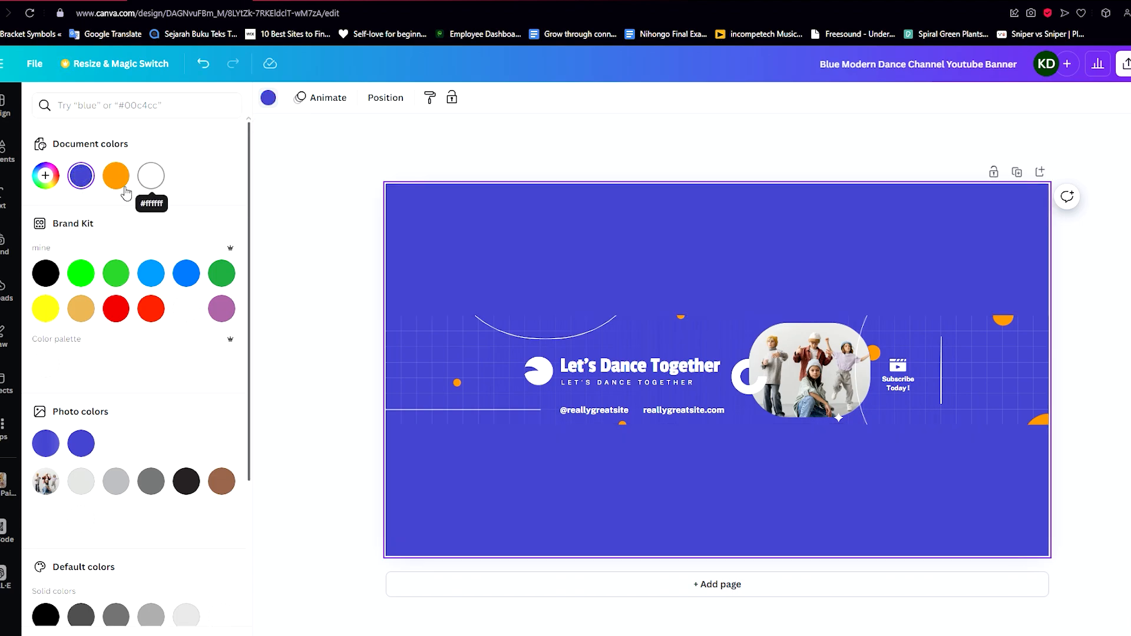
click(115, 176)
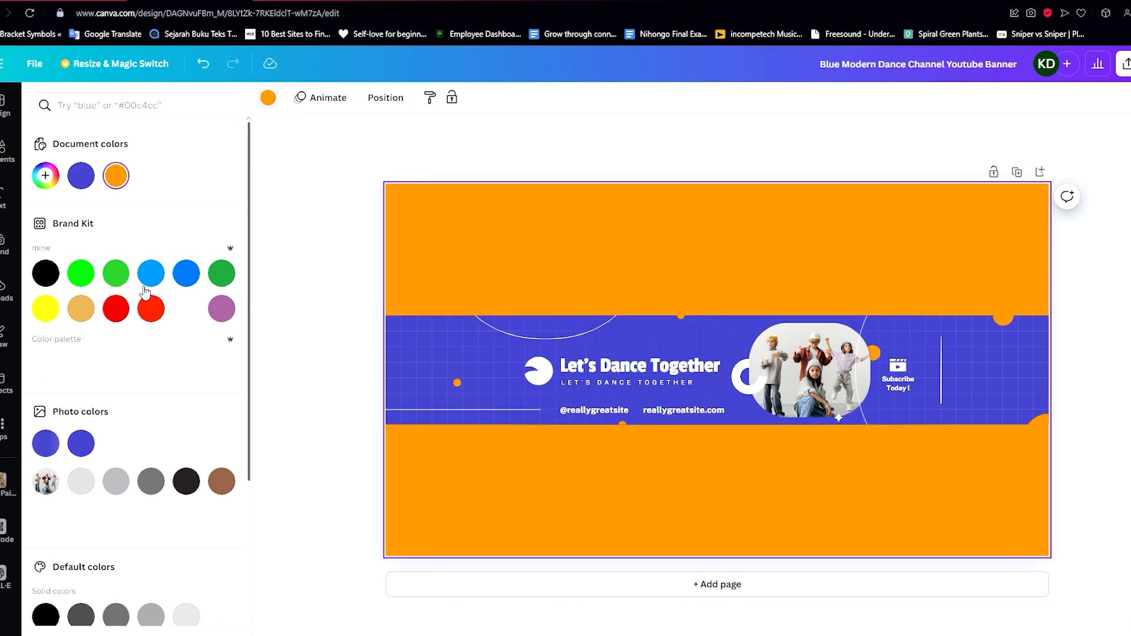
click(81, 176)
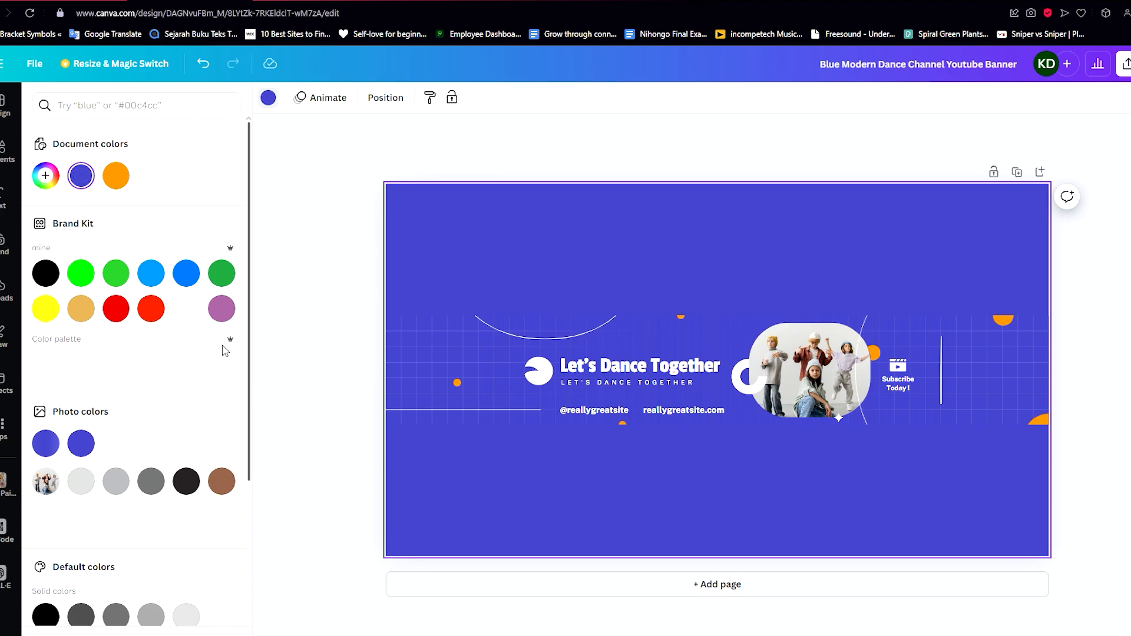
click(221, 309)
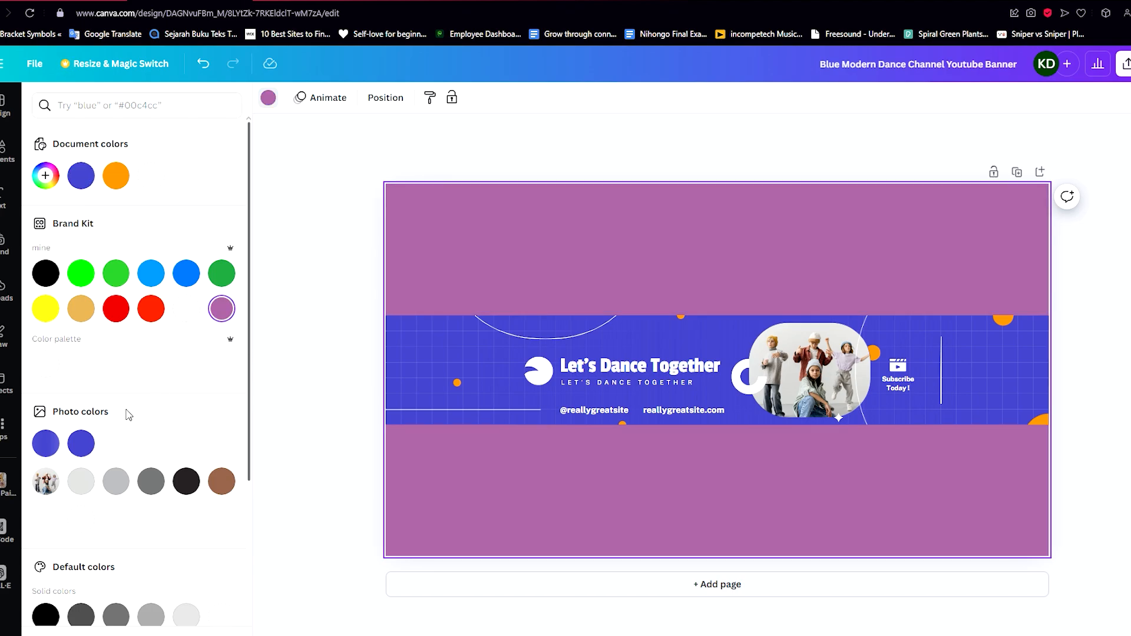
click(76, 177)
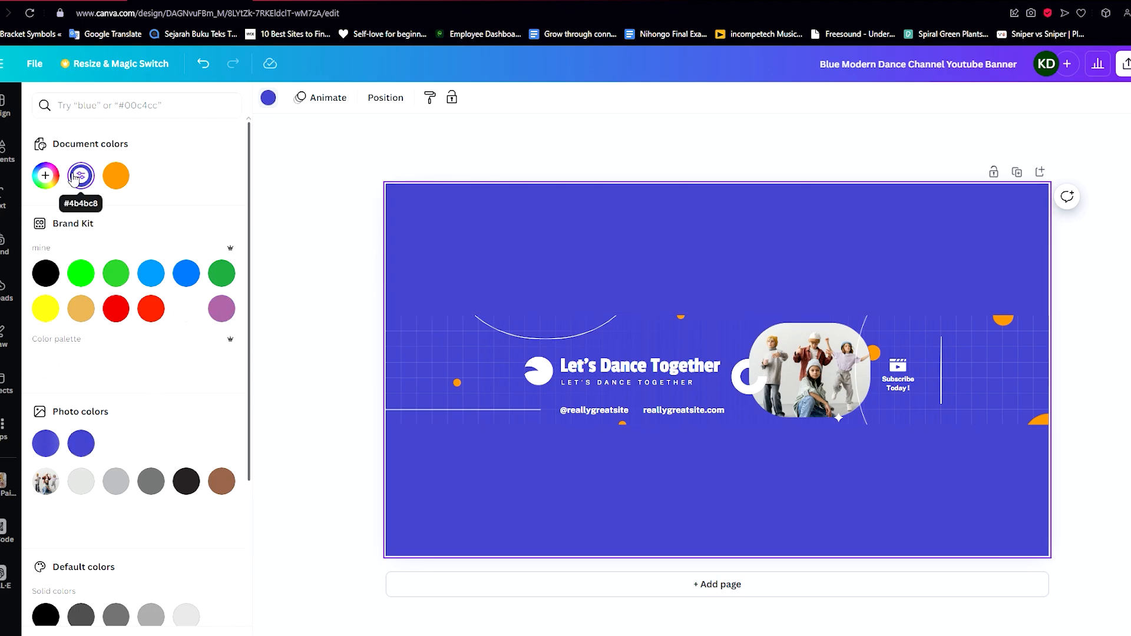
Set the page background colour to #3A3AB2 with the custom colour picker.
click(77, 176)
click(166, 263)
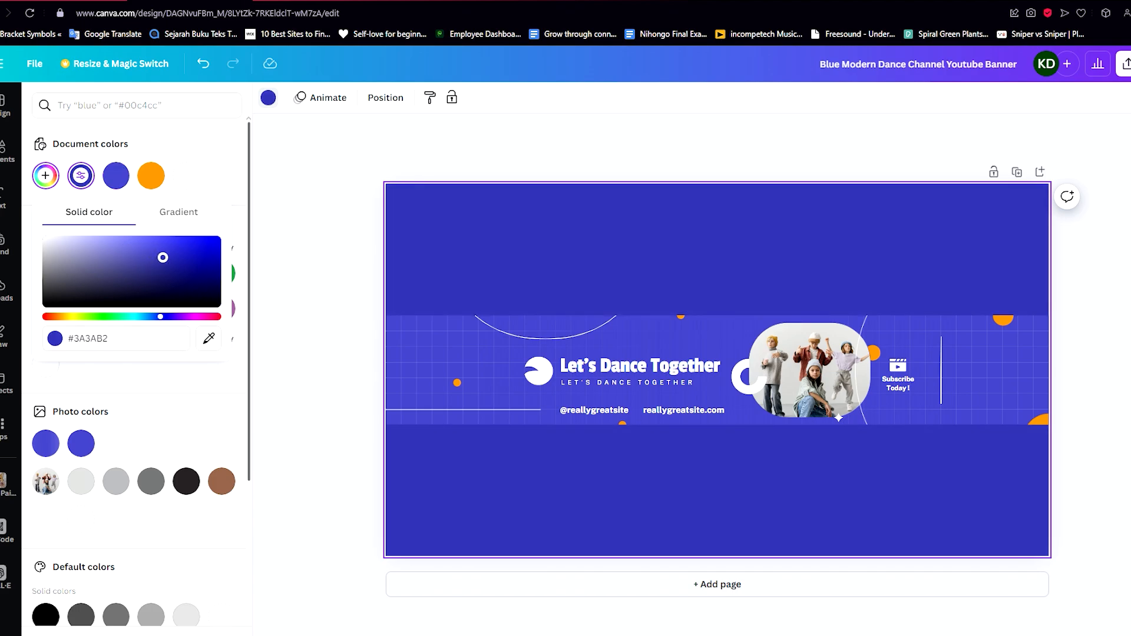
click(371, 255)
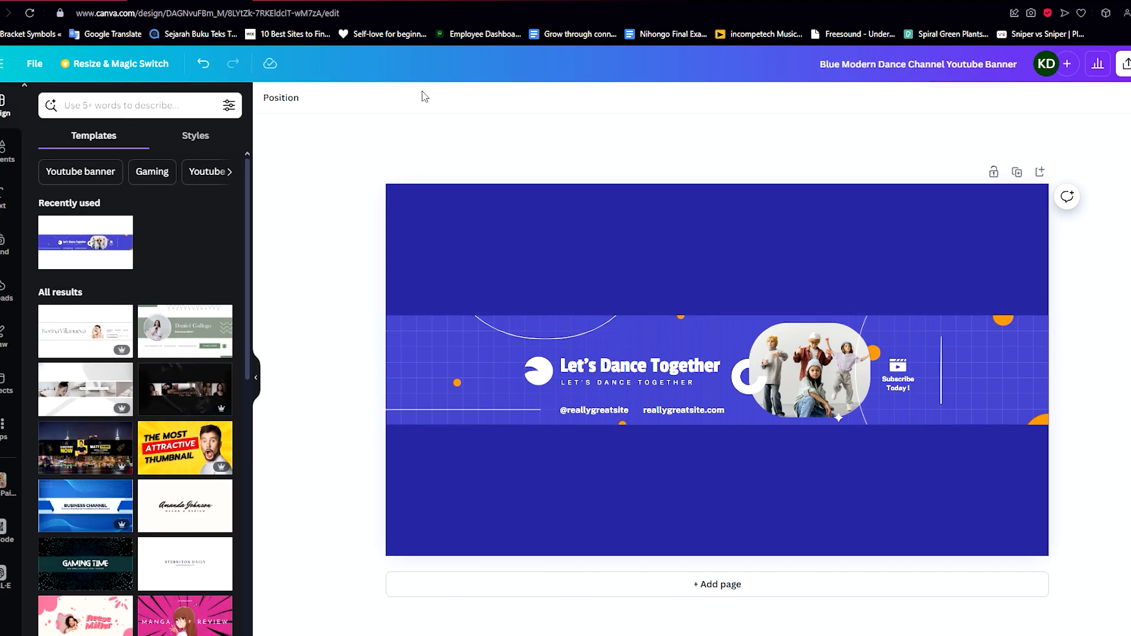
Open the Pexels website in a new browser tab.
key(ctrl+t)
text(pex)
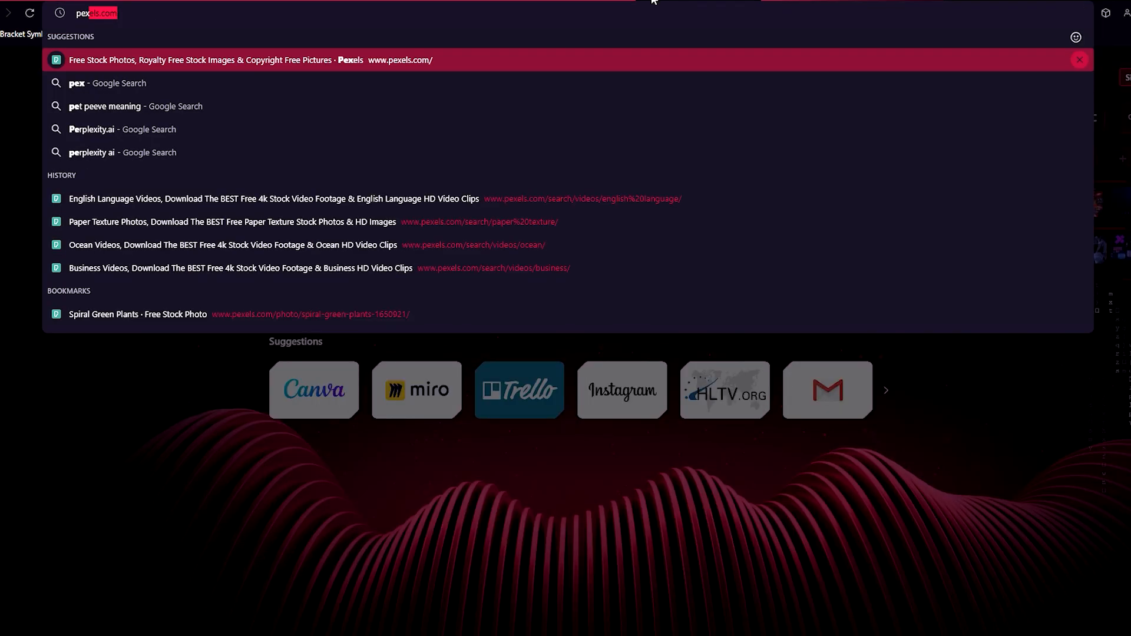
key(Return)
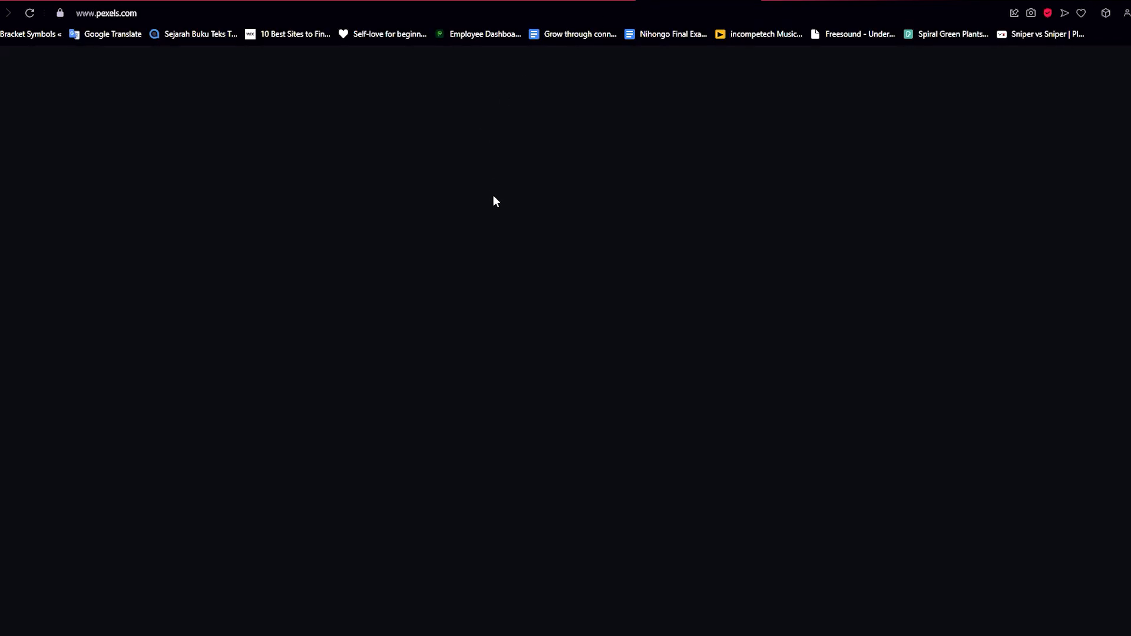
Search Pexels for purple photos and switch back to the Canva design tab.
text(purple)
key(Return)
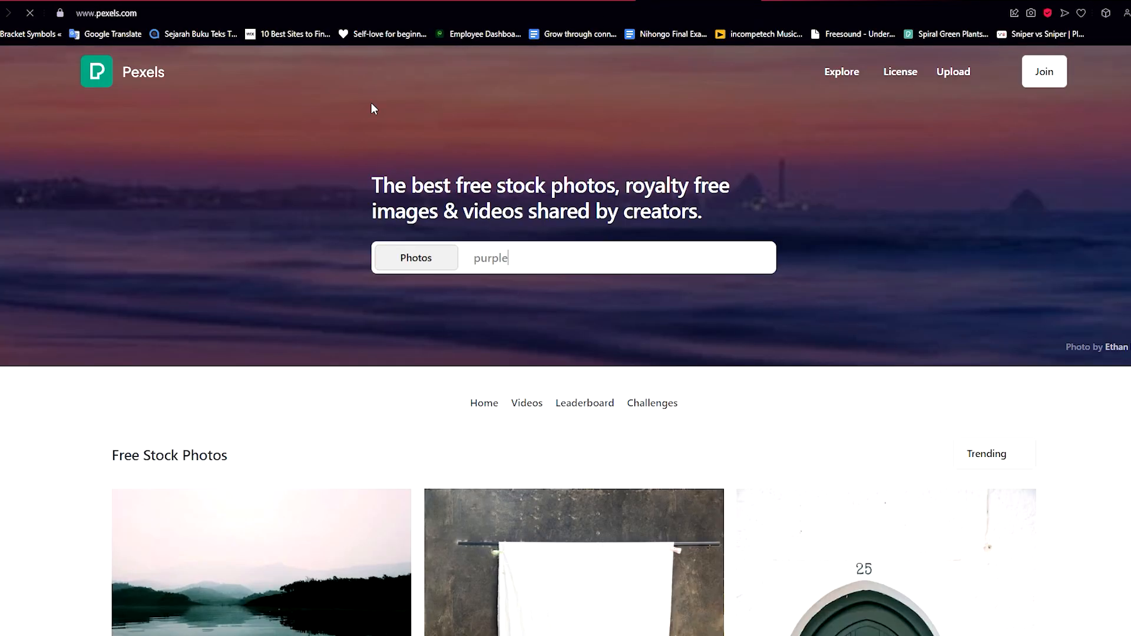
click(200, 2)
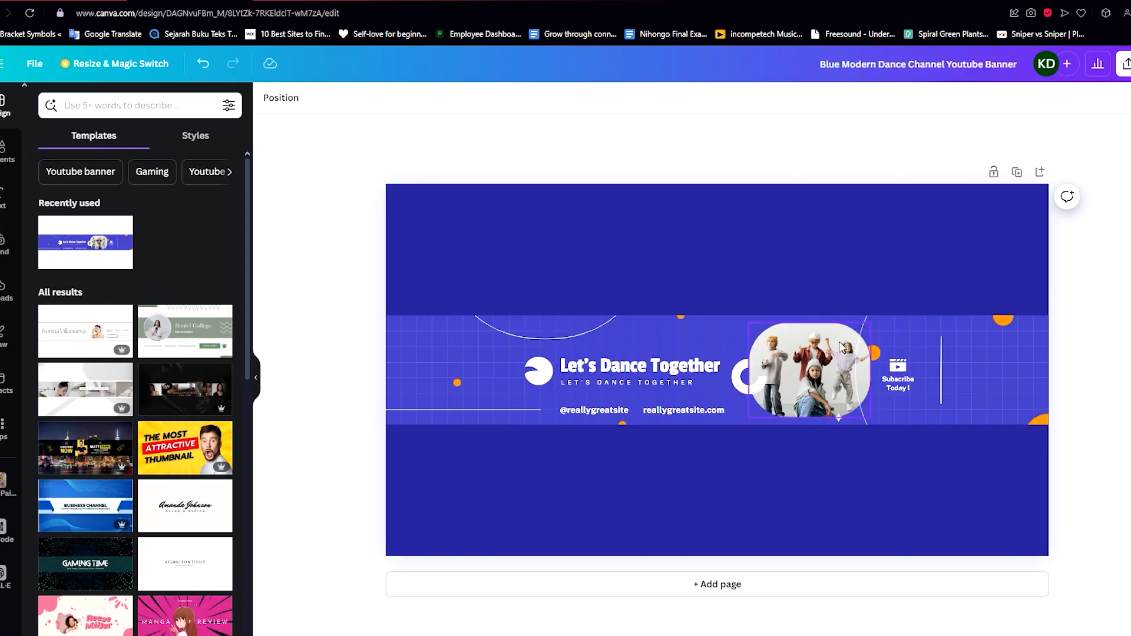
Rewrite the banner texts for a horror channel, titled HORROR MOVIES TV.
scroll(813, 353, up, 5)
scroll(860, 374, down, 3)
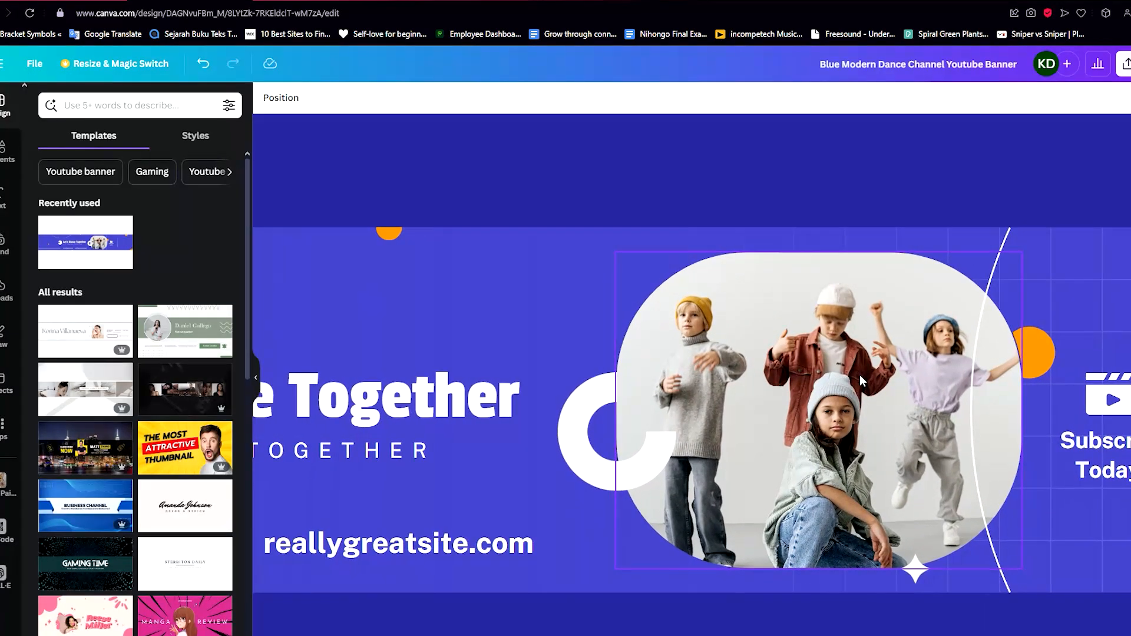
scroll(859, 377, down, 2)
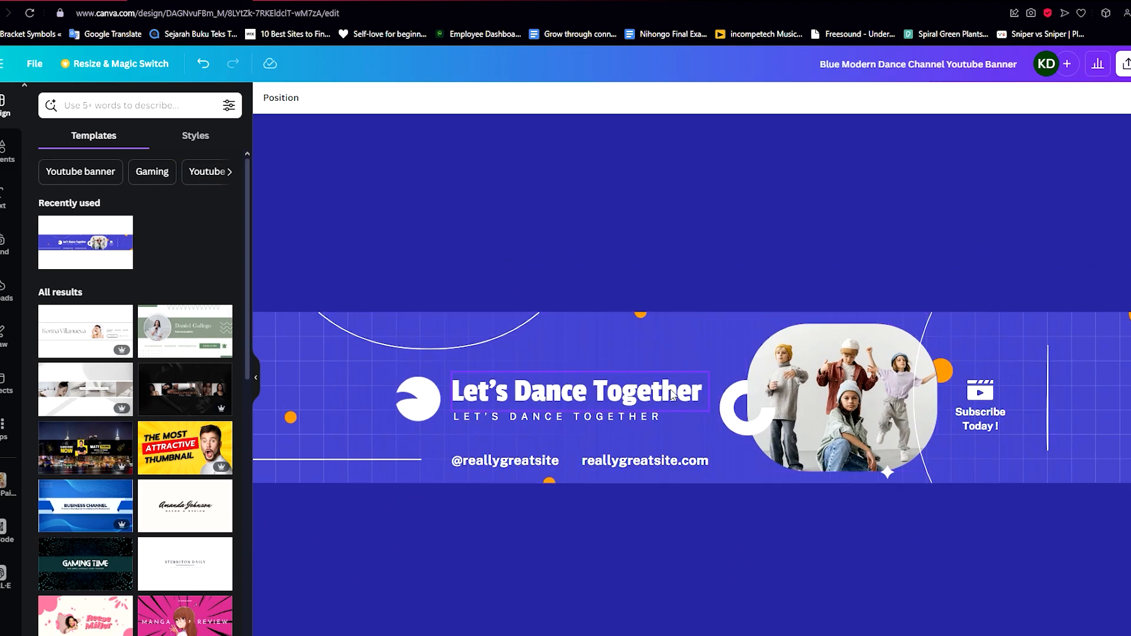
scroll(602, 398, down, 2)
scroll(606, 398, up, 2)
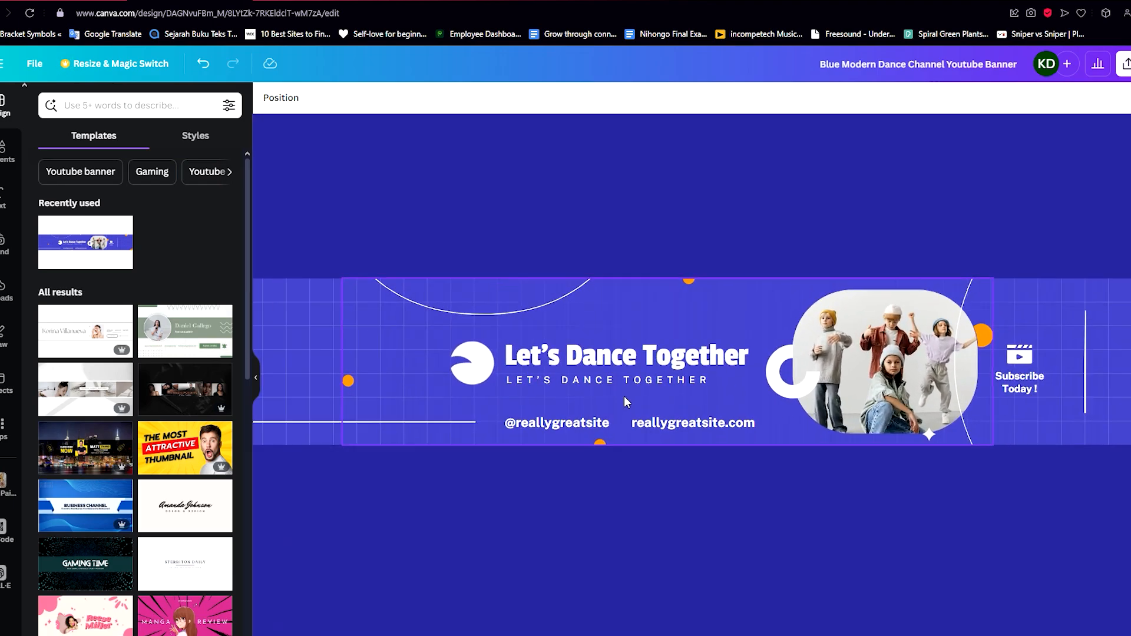
scroll(772, 389, up, 1)
scroll(771, 390, down, 2)
scroll(695, 376, up, 3)
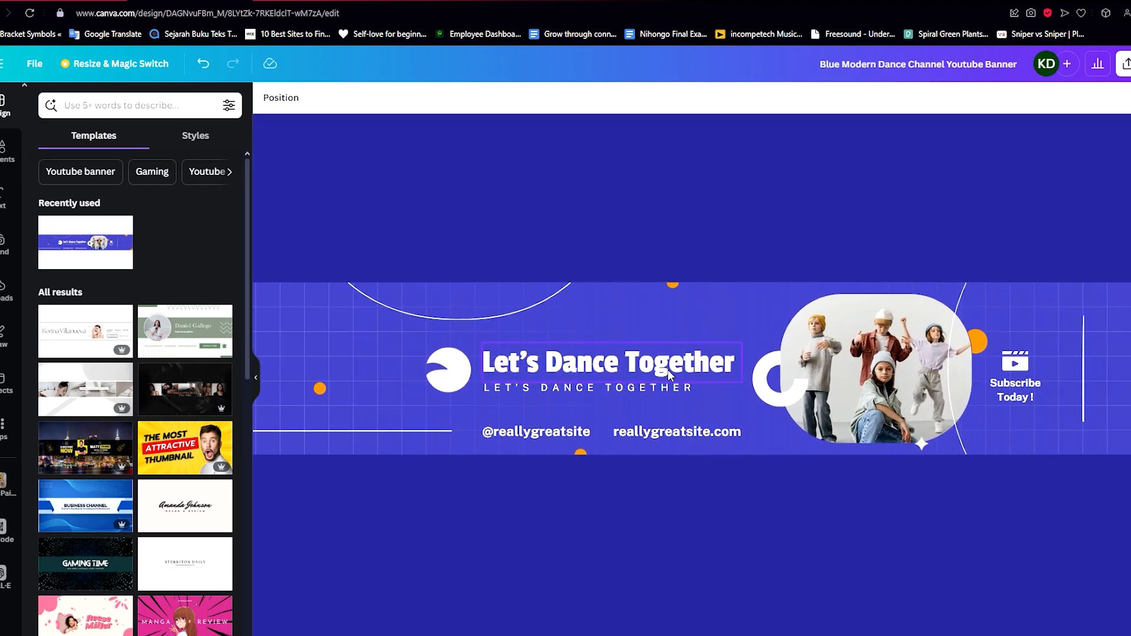
double_click(667, 370)
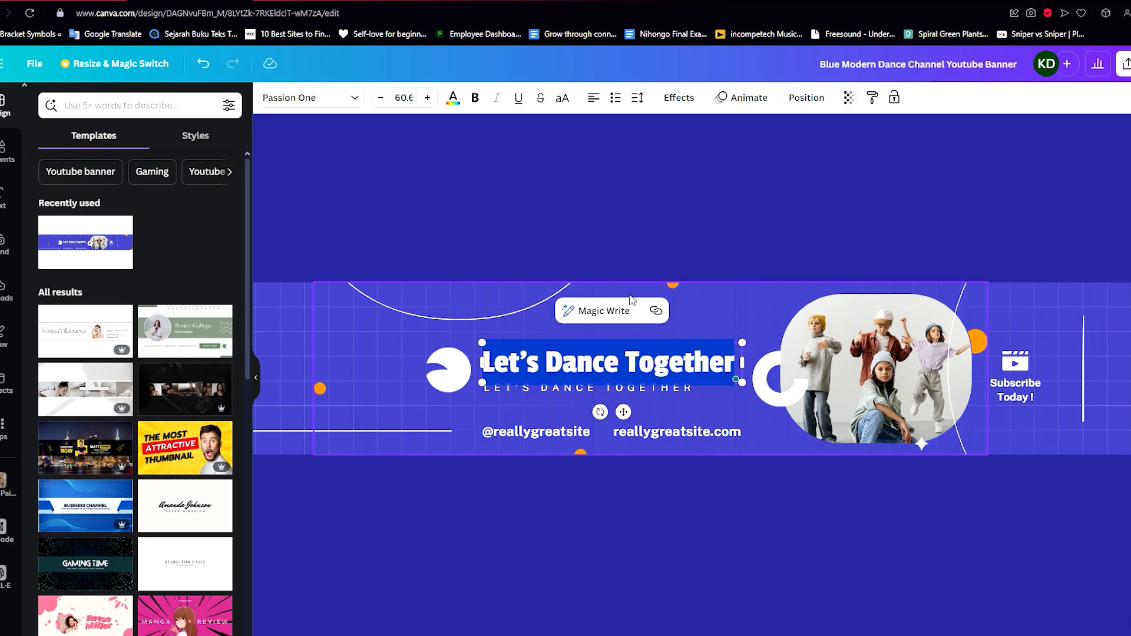
text(HOrr)
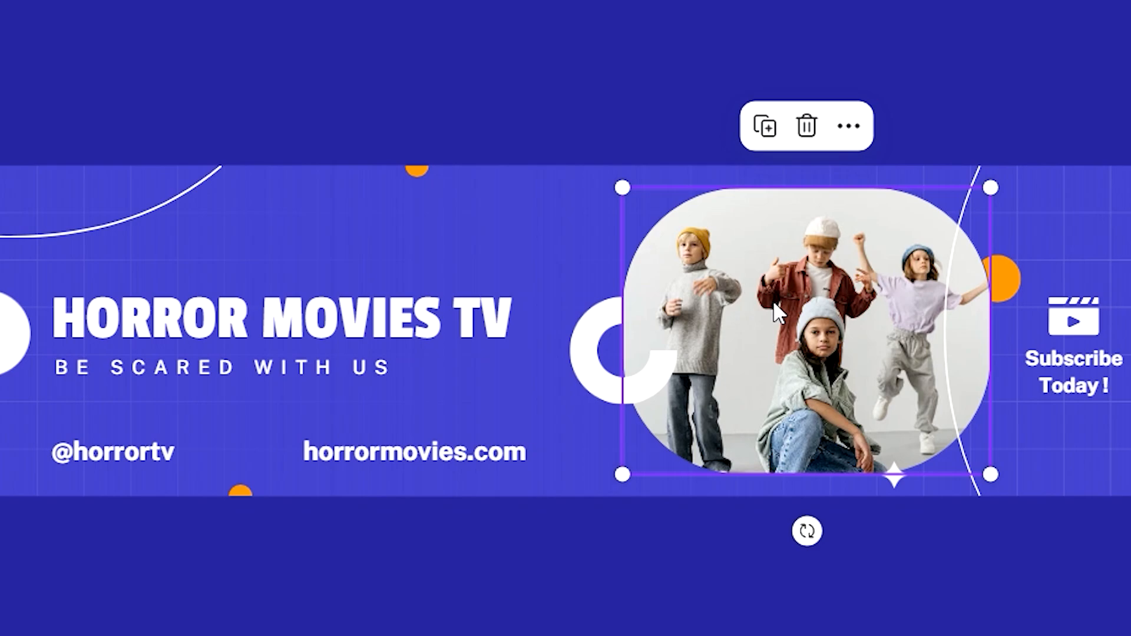
Delete the dancers photo from the rounded image frame.
key(Delete)
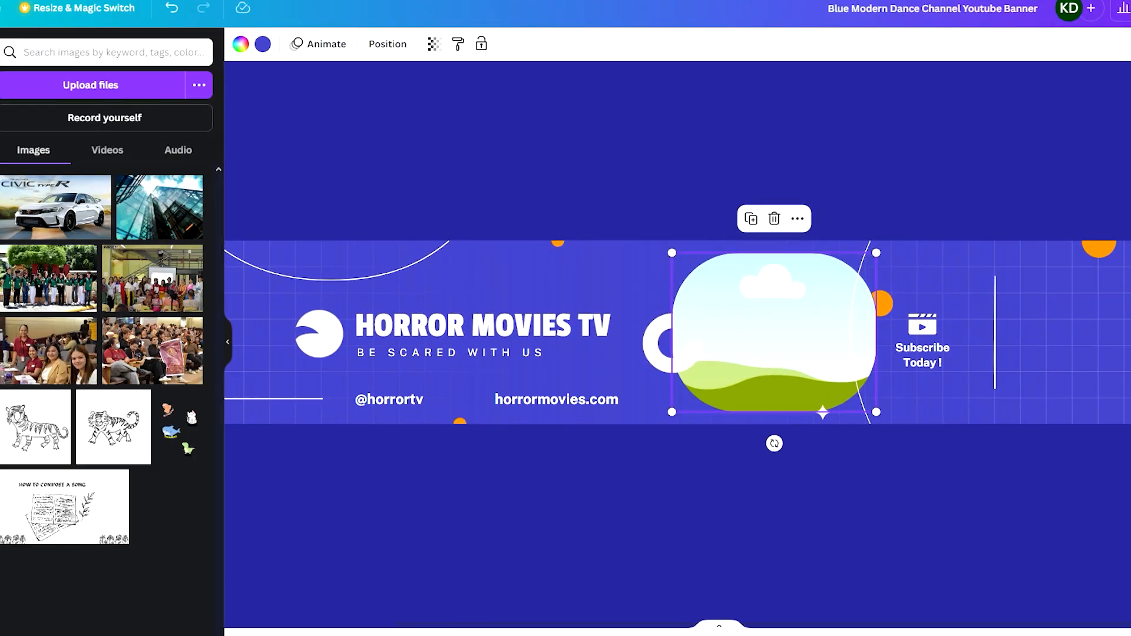
click(118, 93)
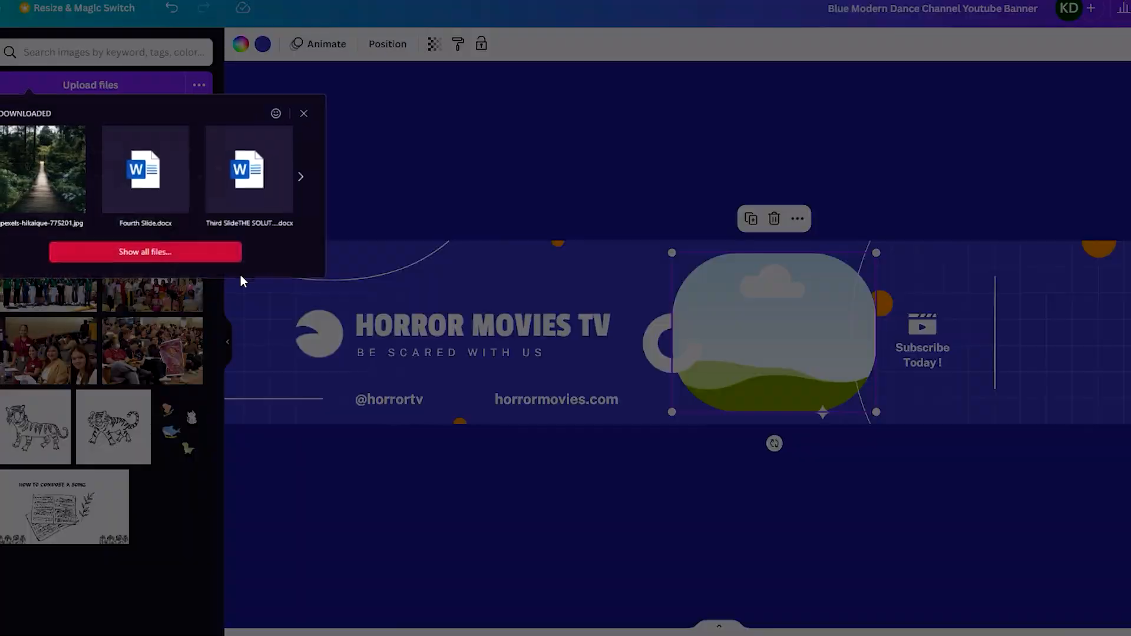
click(344, 250)
scroll(298, 180, up, 10)
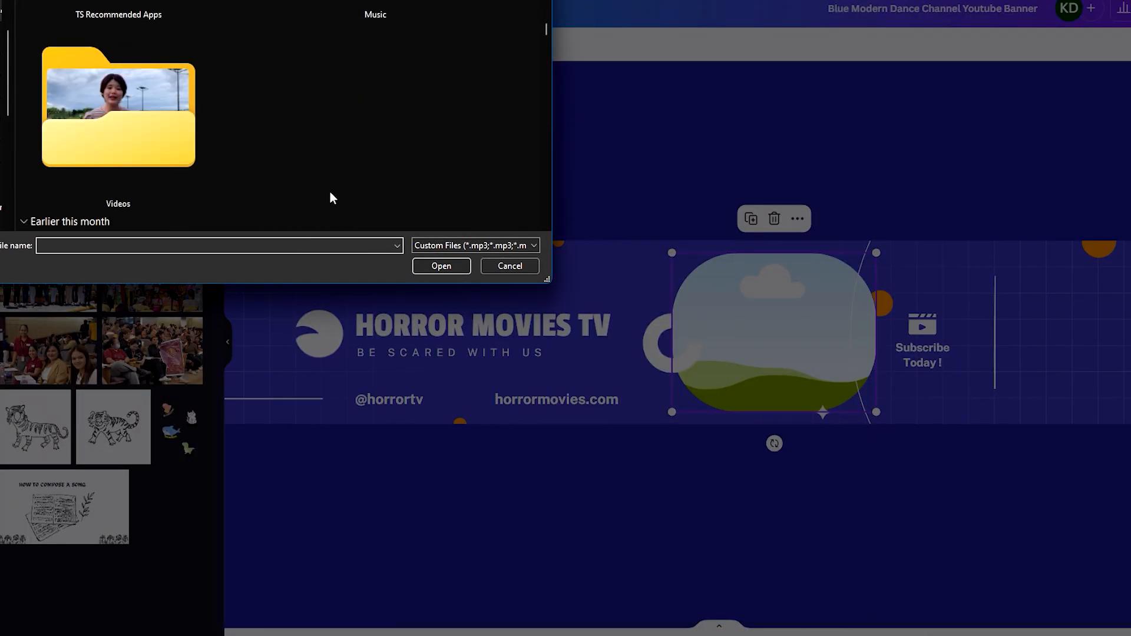
scroll(328, 195, down, 5)
click(509, 265)
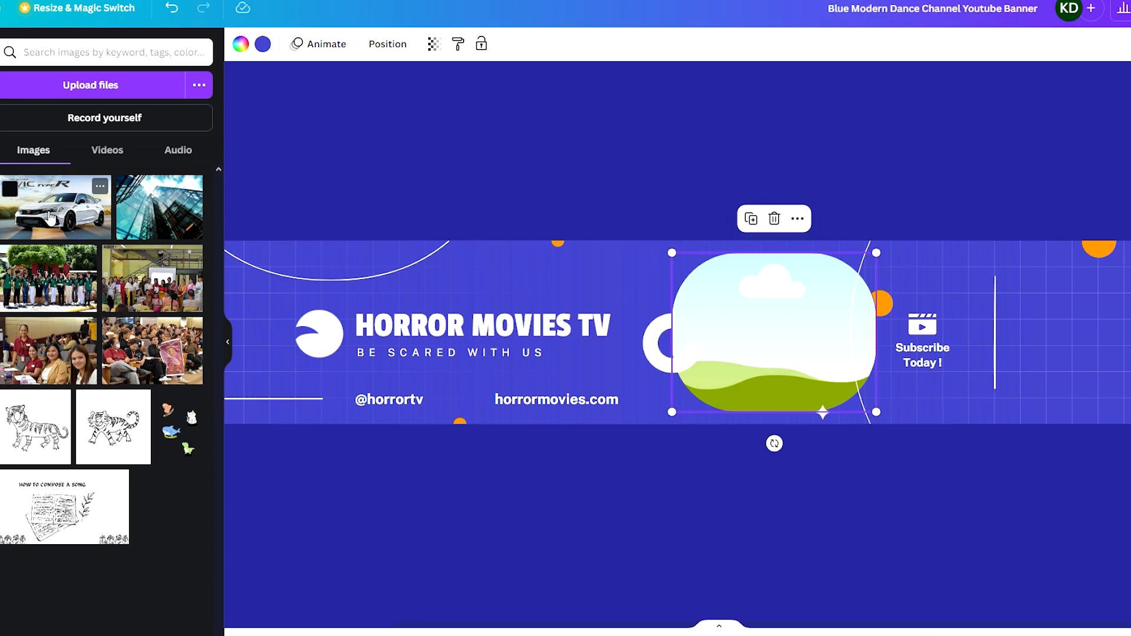
Place the white Honda Civic Type R photo from the uploads into the rounded image frame.
drag(56, 206, 740, 376)
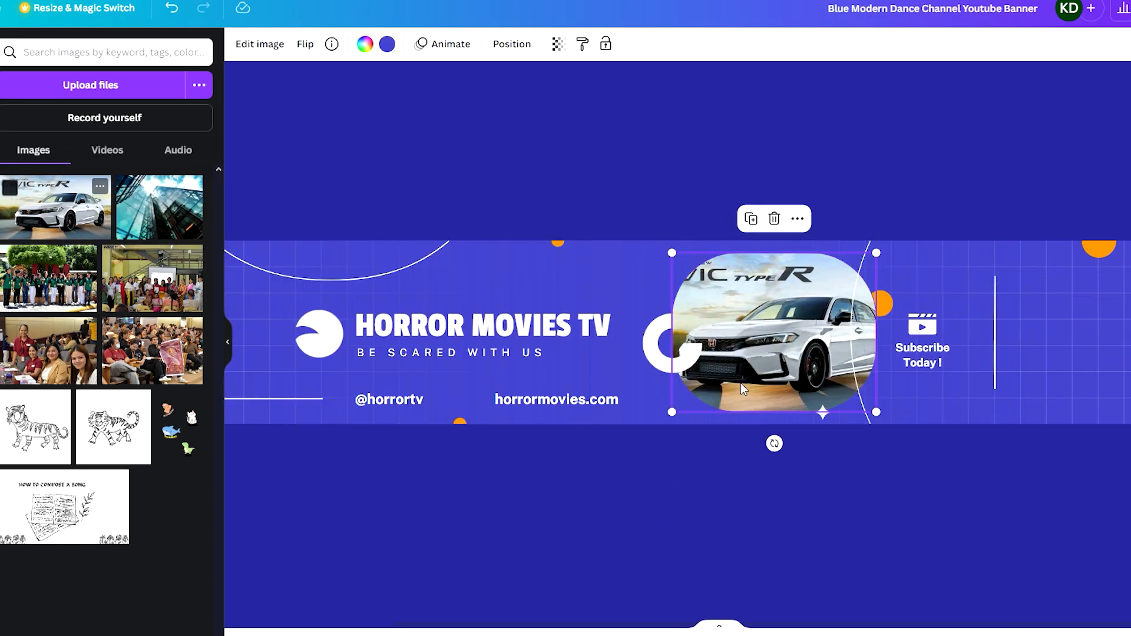
scroll(764, 371, down, 5)
scroll(707, 359, up, 5)
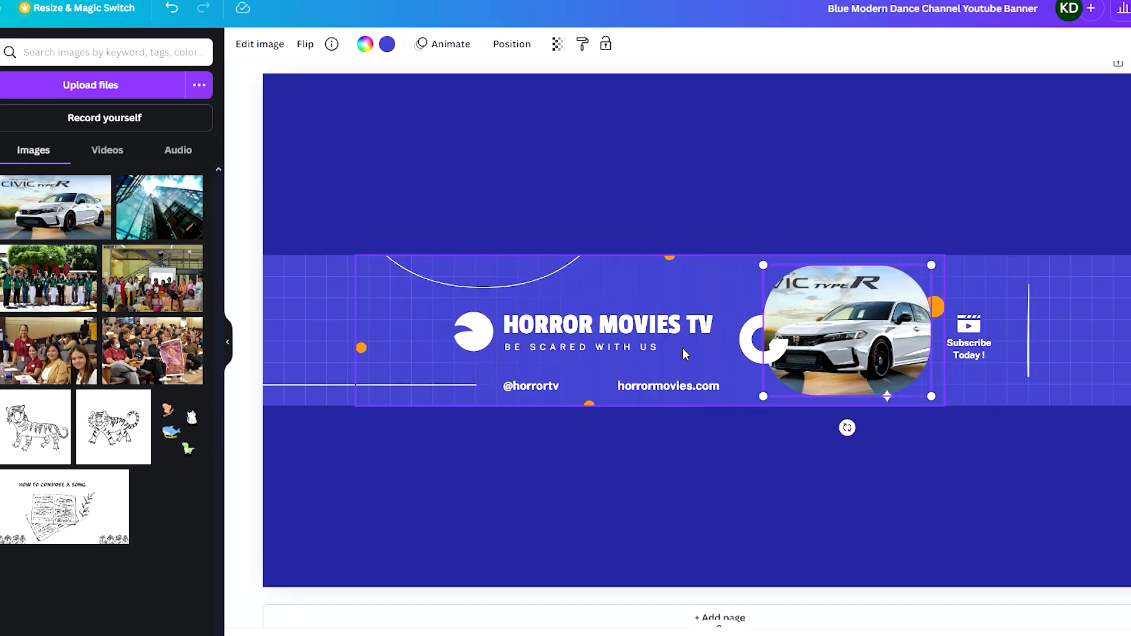
scroll(670, 341, down, 5)
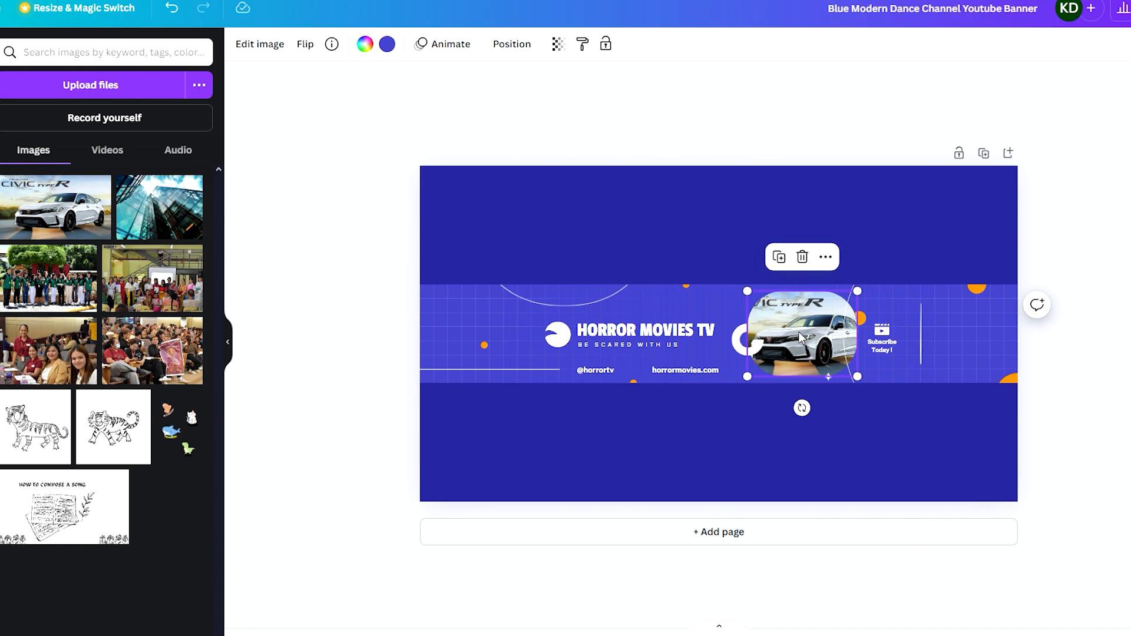
Change the banner title to CARS AND ALL.
scroll(615, 337, up, 5)
double_click(615, 337)
text(CARS AND ALL)
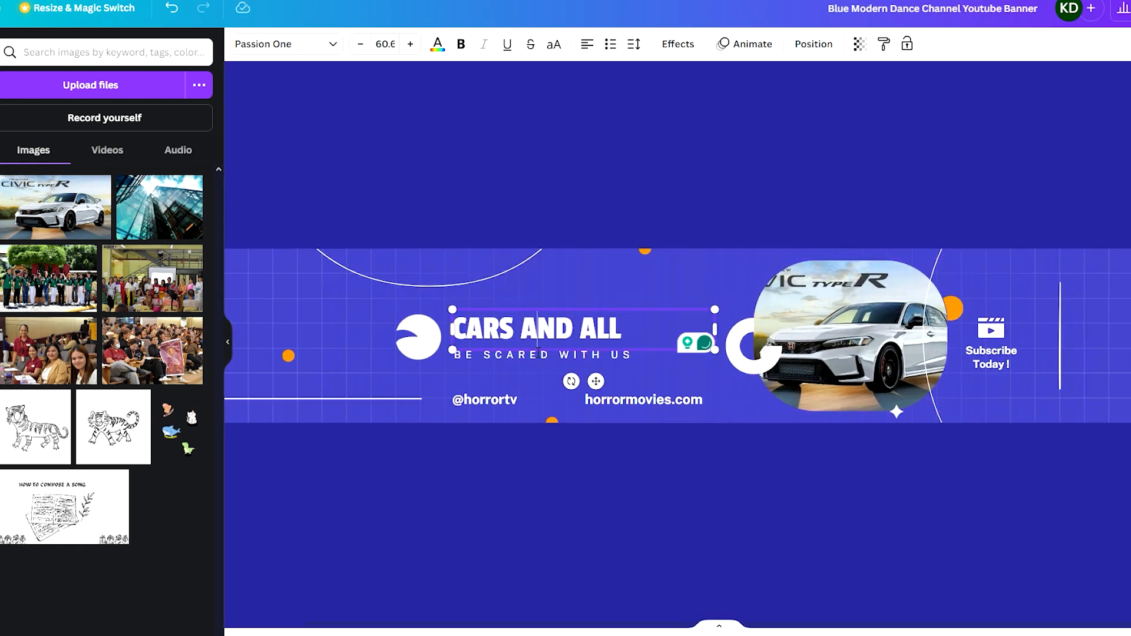
Change the tagline under the title to DRIVE WITH US.
click(587, 356)
double_click(587, 356)
text(DRIV)
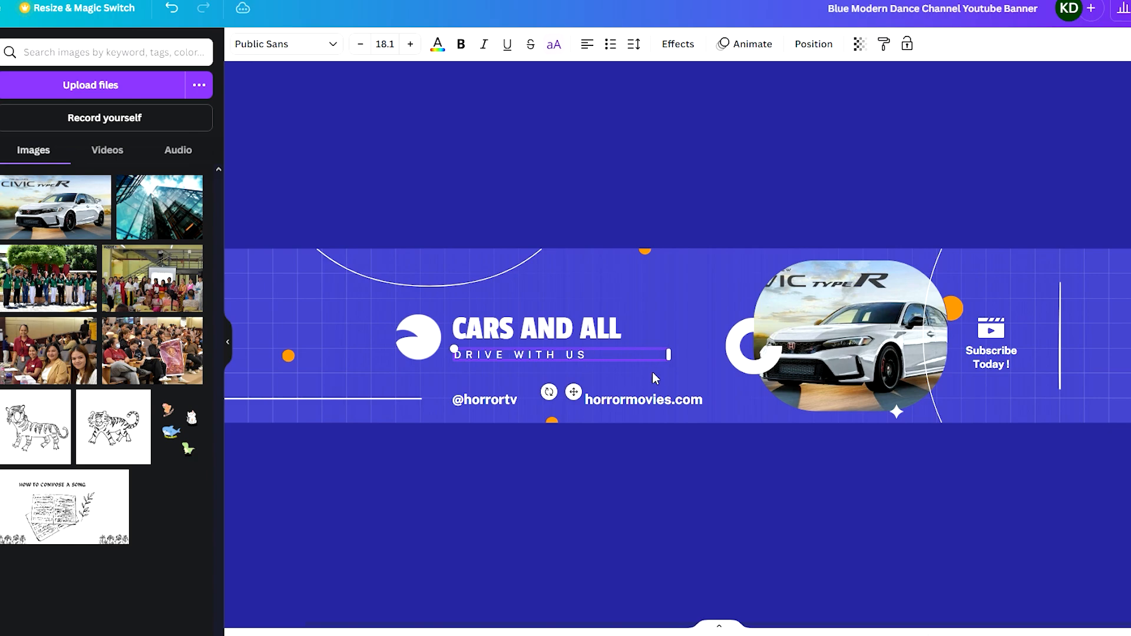
text(E WITH US)
click(774, 430)
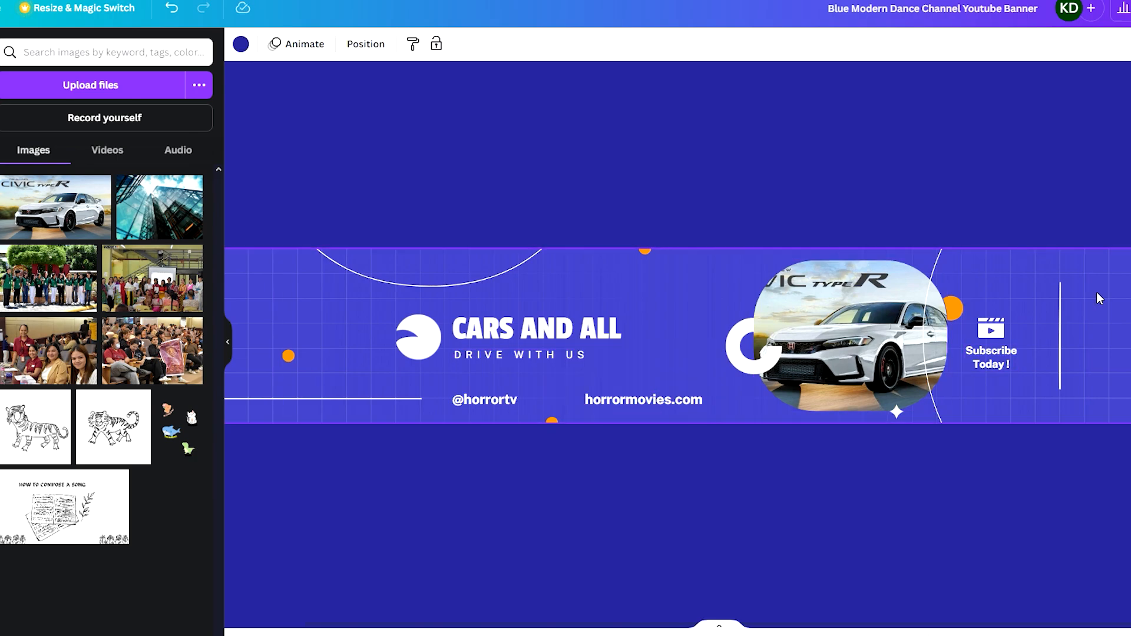
Delete the round white logo shape to the left of the title.
scroll(1097, 290, up, 3)
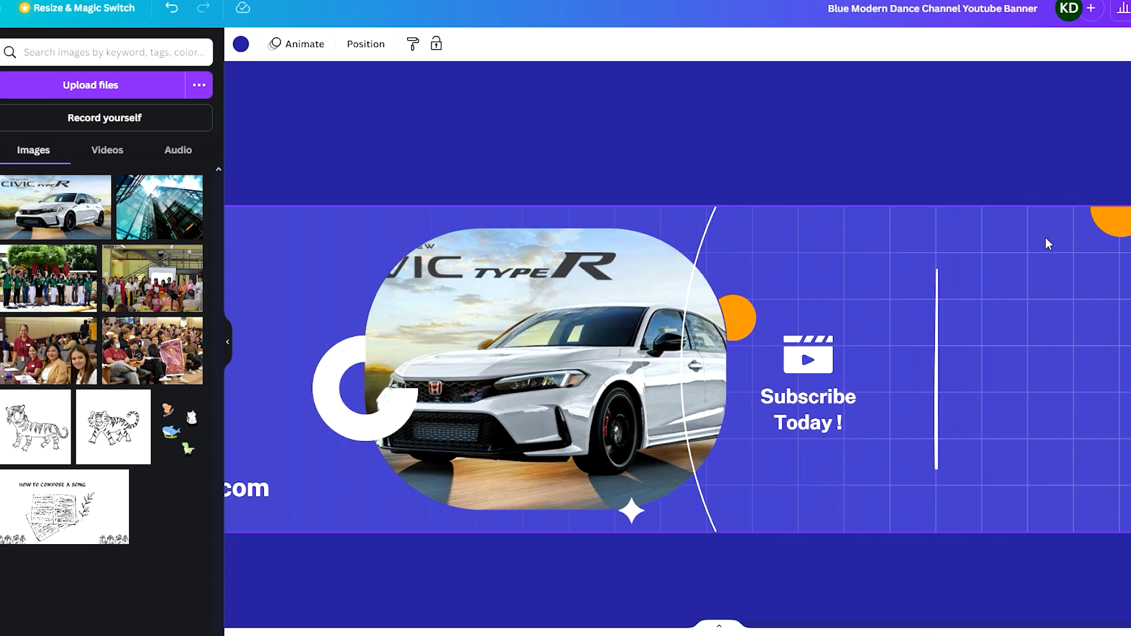
click(1072, 242)
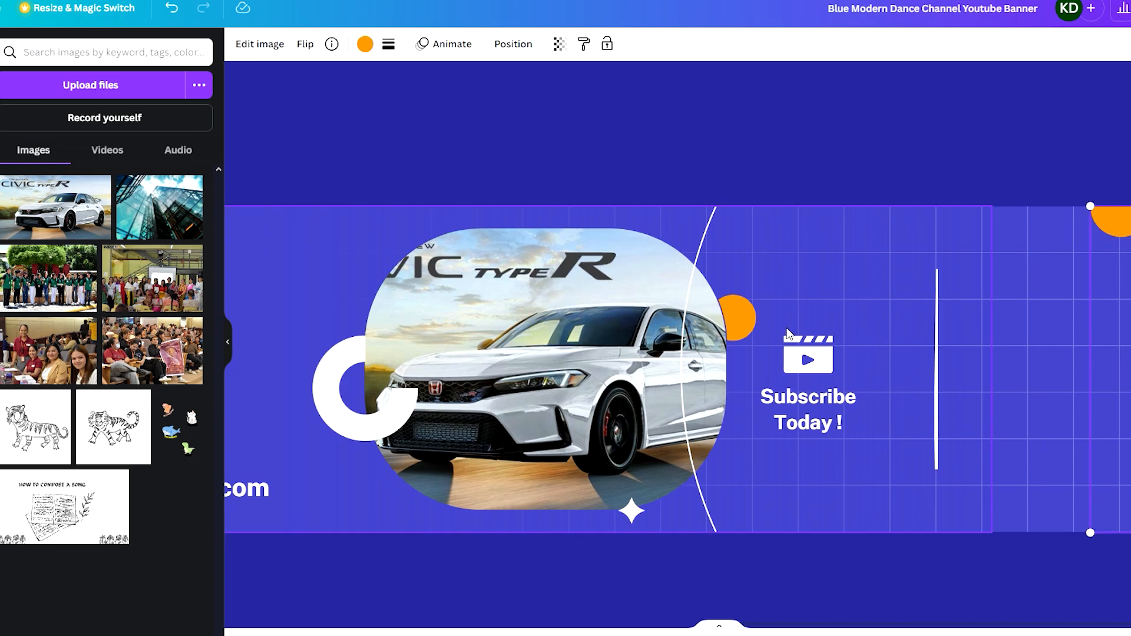
scroll(788, 333, left, 10)
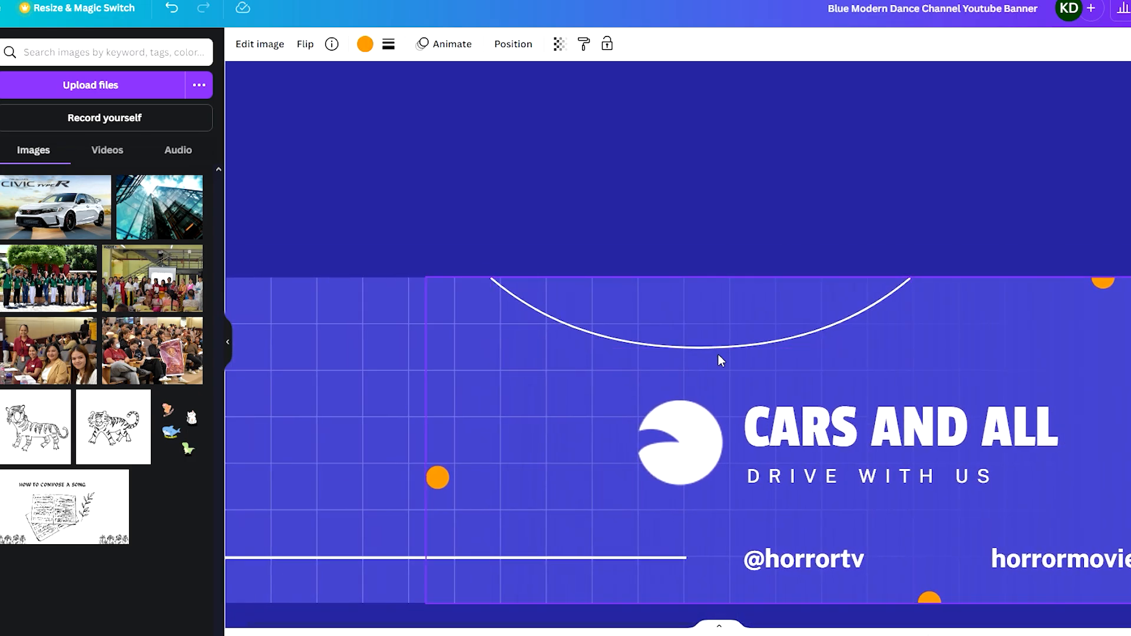
scroll(683, 371, down, 2)
scroll(715, 384, right, 5)
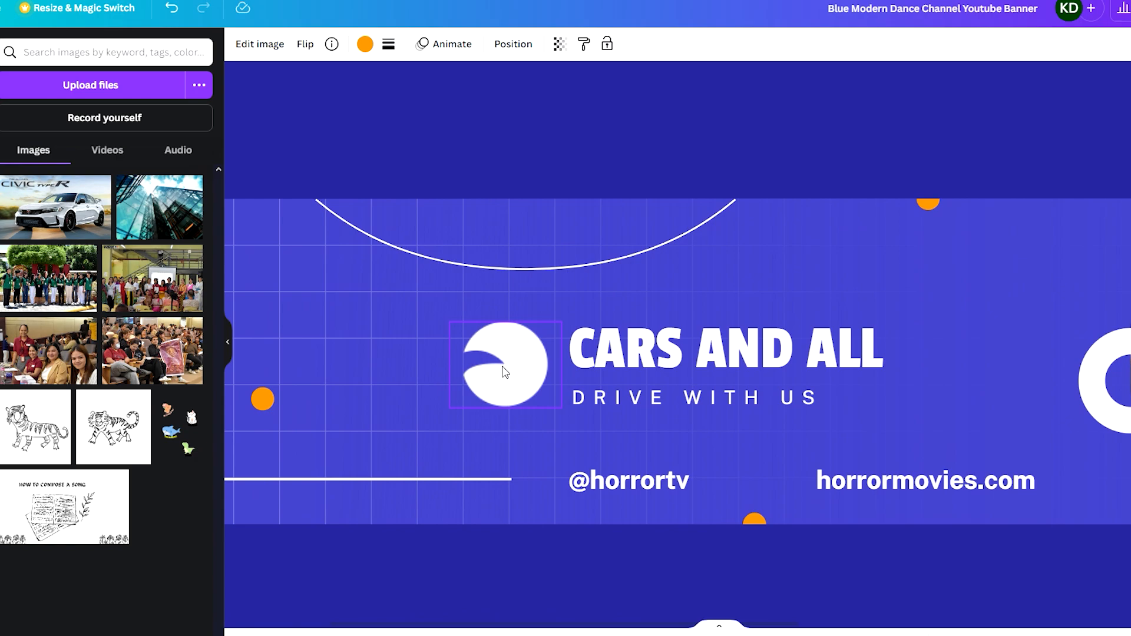
click(543, 373)
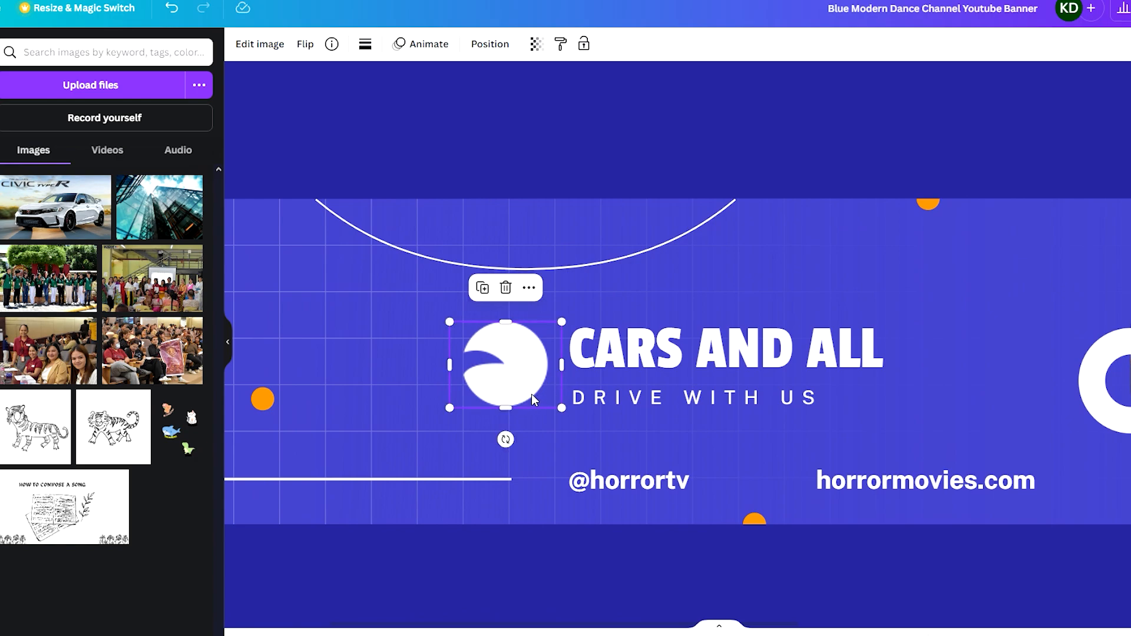
key(Delete)
Search elements for car icon and add the front-view car graphic to the design.
click(27, 112)
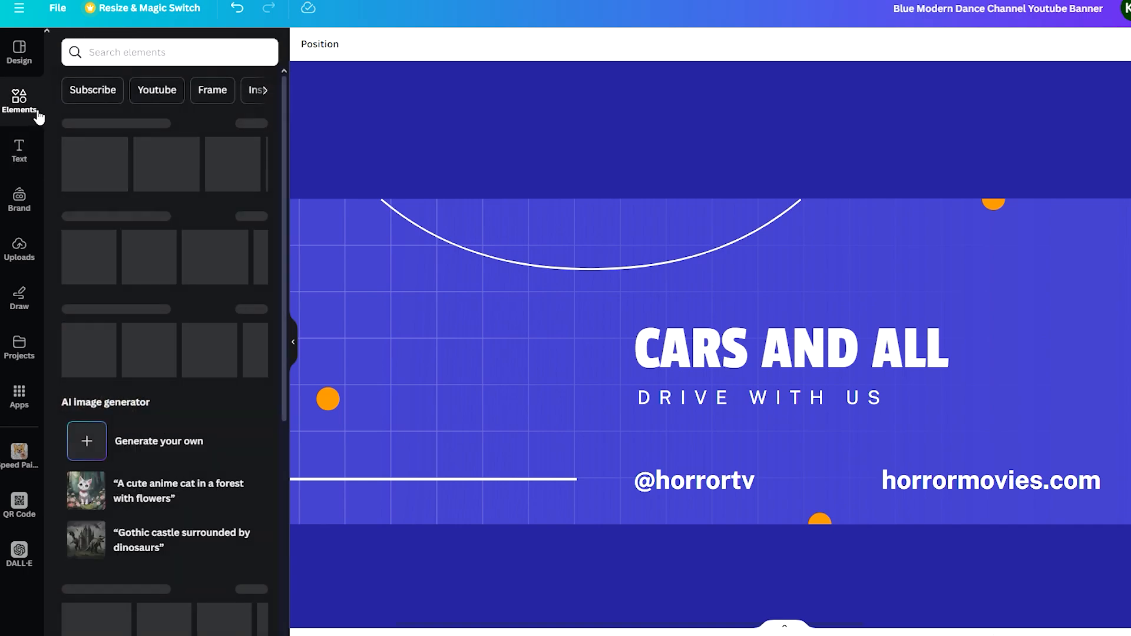
click(120, 53)
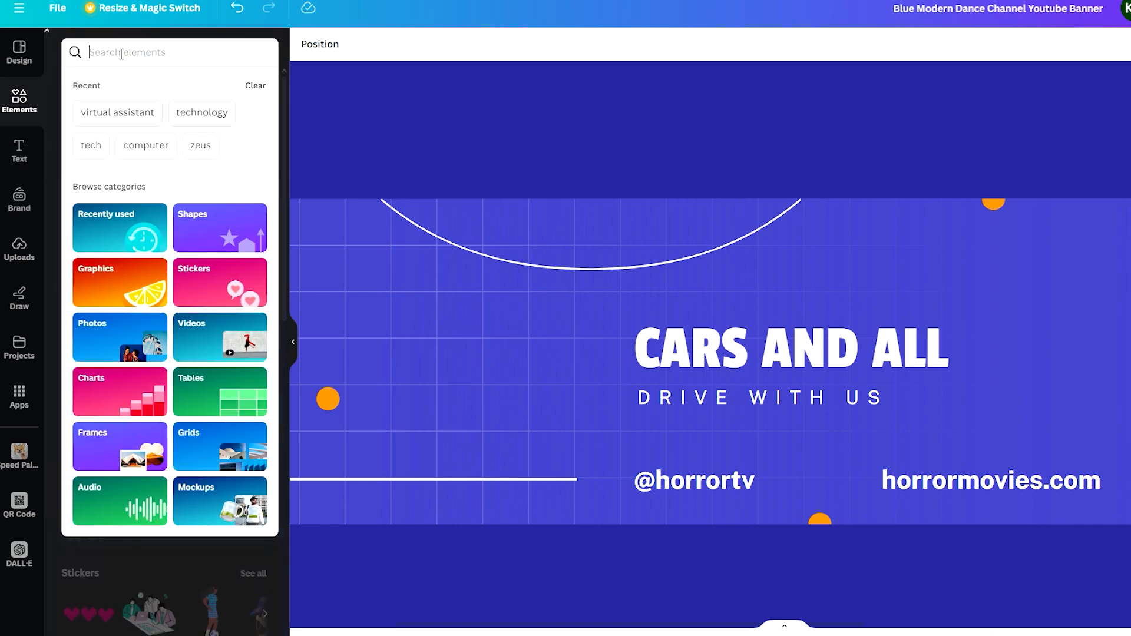
text(car icon)
key(Return)
click(115, 86)
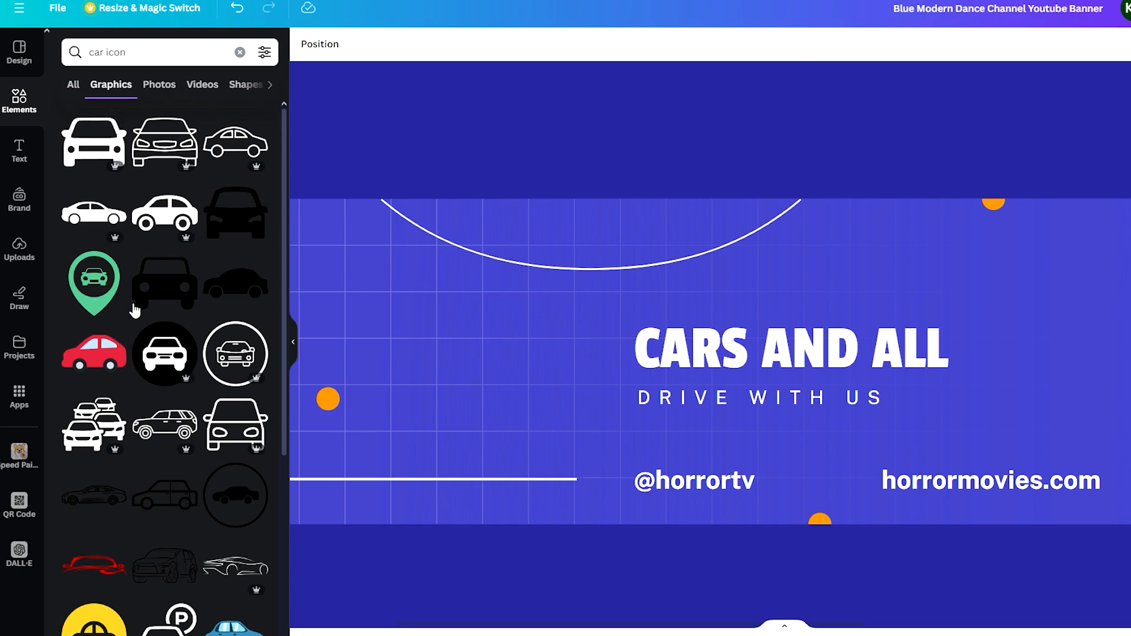
click(76, 145)
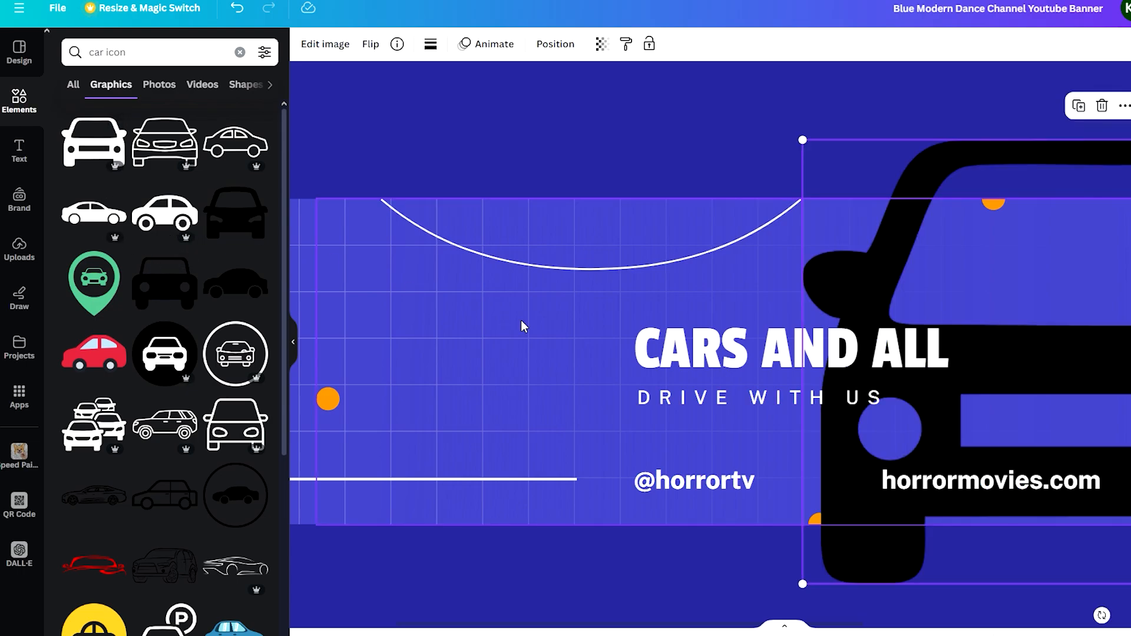
Shrink and move the car graphic into the logo spot left of the title.
drag(960, 283, 545, 273)
scroll(864, 204, down, 1)
scroll(864, 204, down, 1)
drag(863, 152, 640, 309)
Recolour the car graphic white.
click(430, 43)
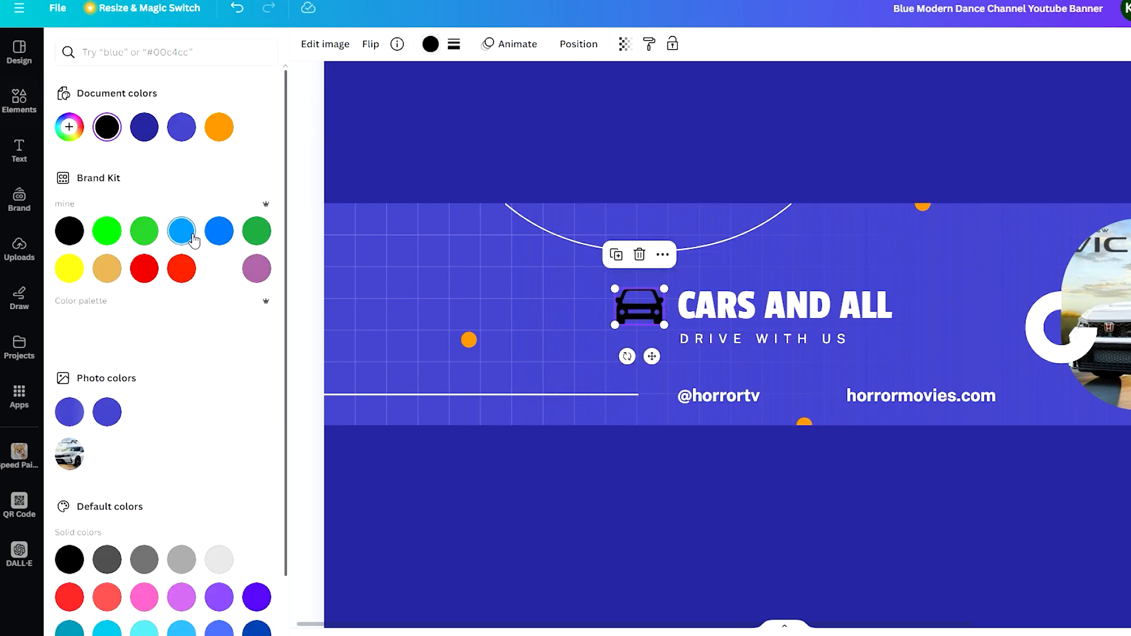
click(257, 132)
click(574, 537)
scroll(570, 533, right, 4)
scroll(575, 515, down, 2)
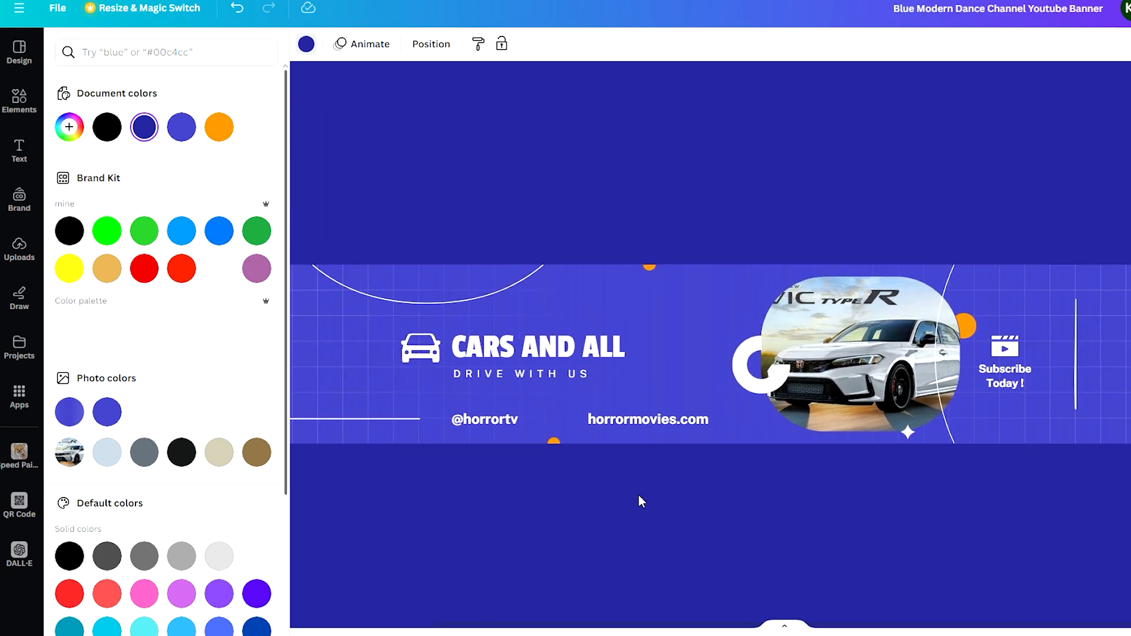
double_click(503, 422)
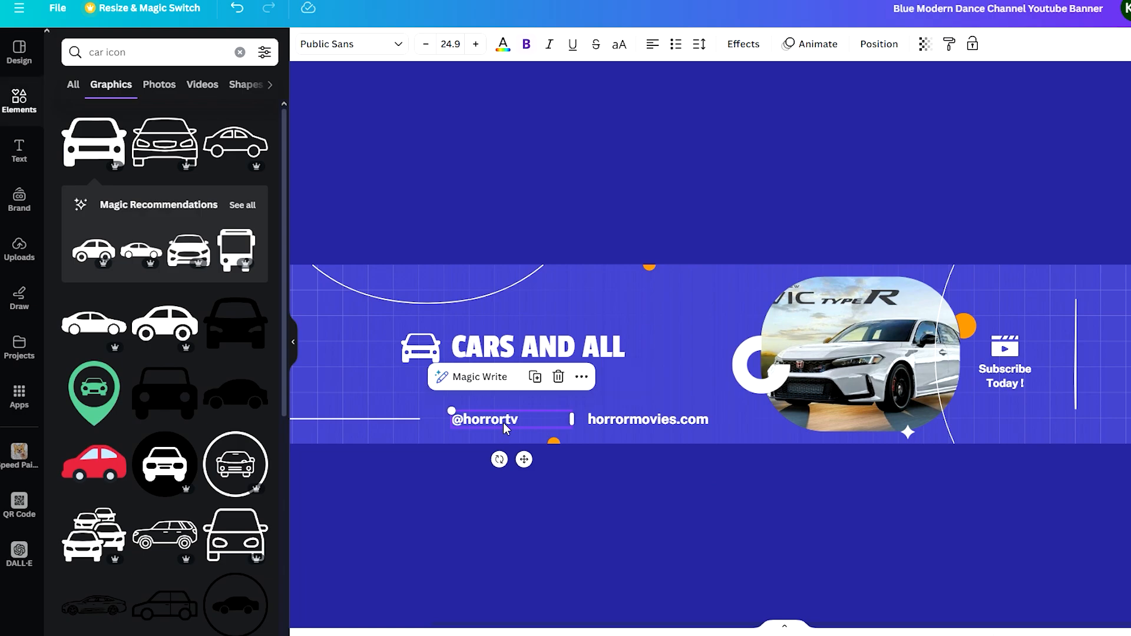
key(Right)
key(BackSpace)
key(BackSpace)
key(BackSpace)
key(BackSpace)
key(BackSpace)
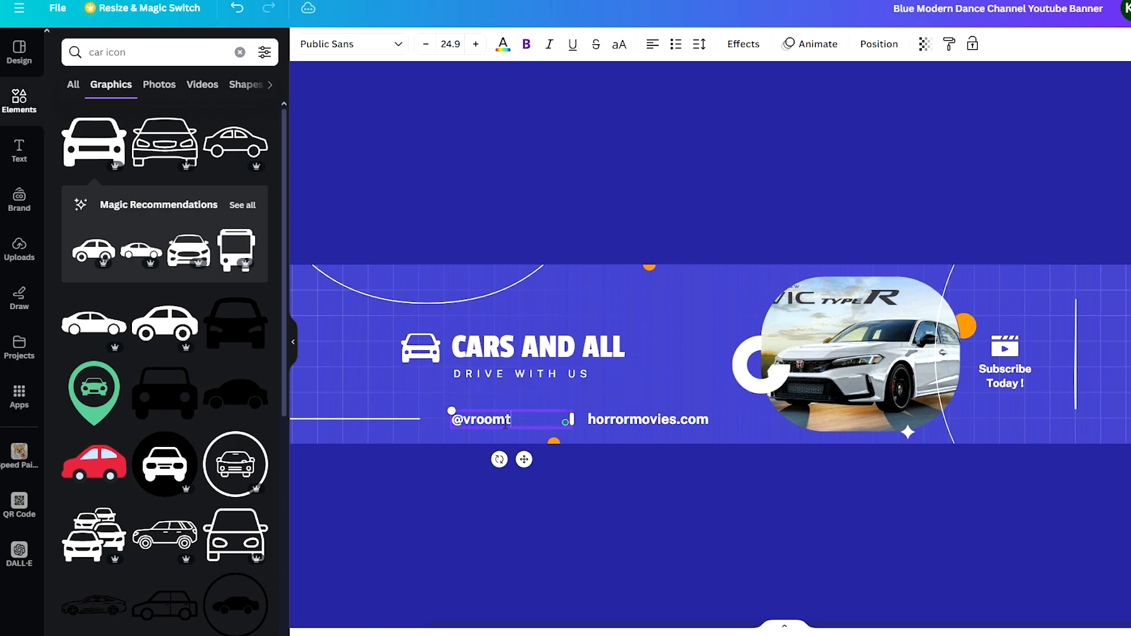
text(vroomtv)
Change the website text to carsgofast.com.
double_click(608, 419)
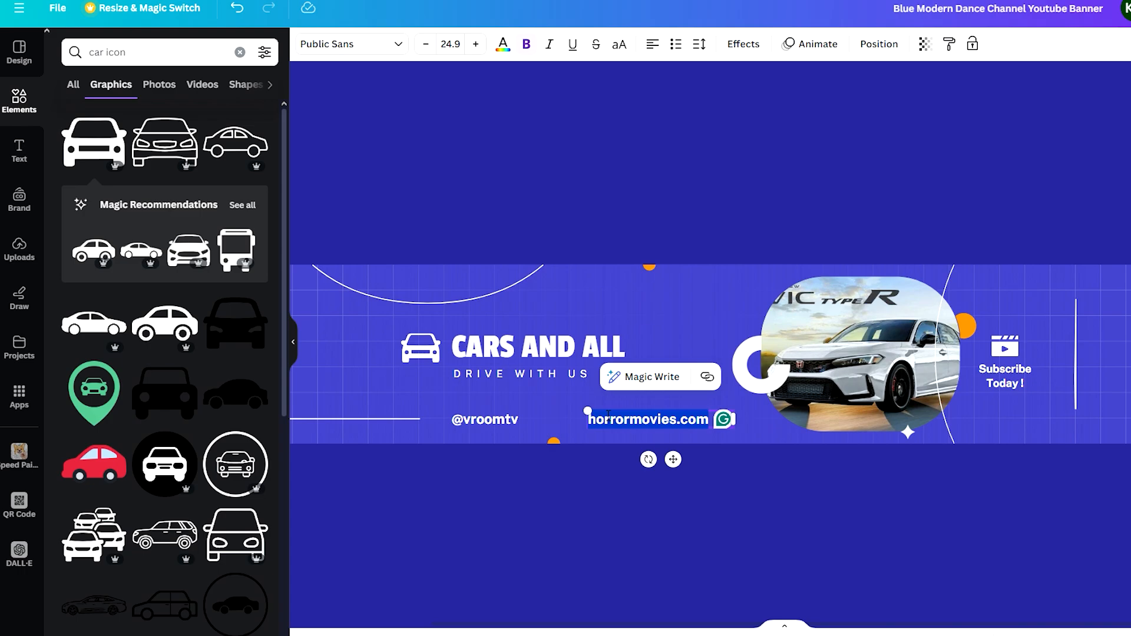
text(carsgofast)
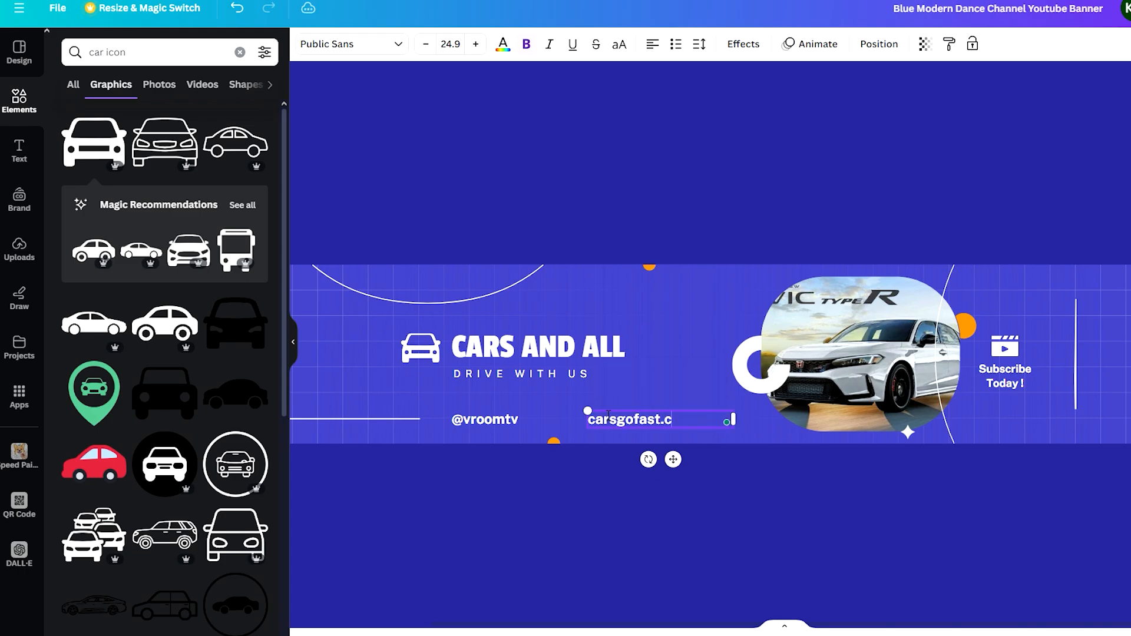
click(607, 480)
drag(634, 426, 588, 422)
click(677, 497)
scroll(742, 498, right, 1)
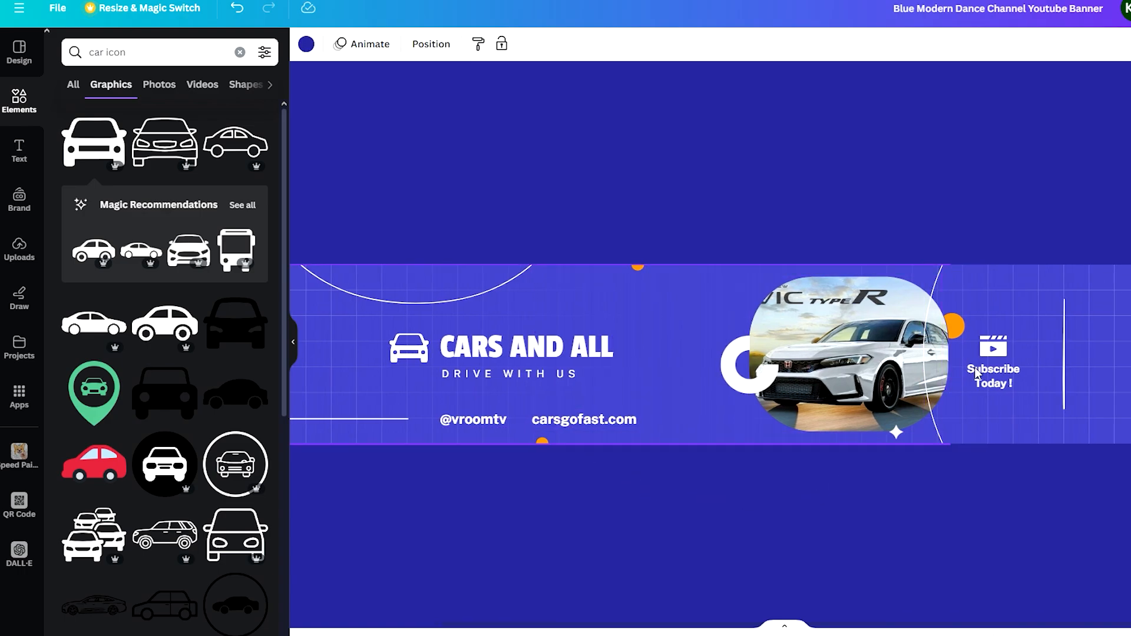
scroll(854, 366, up, 2)
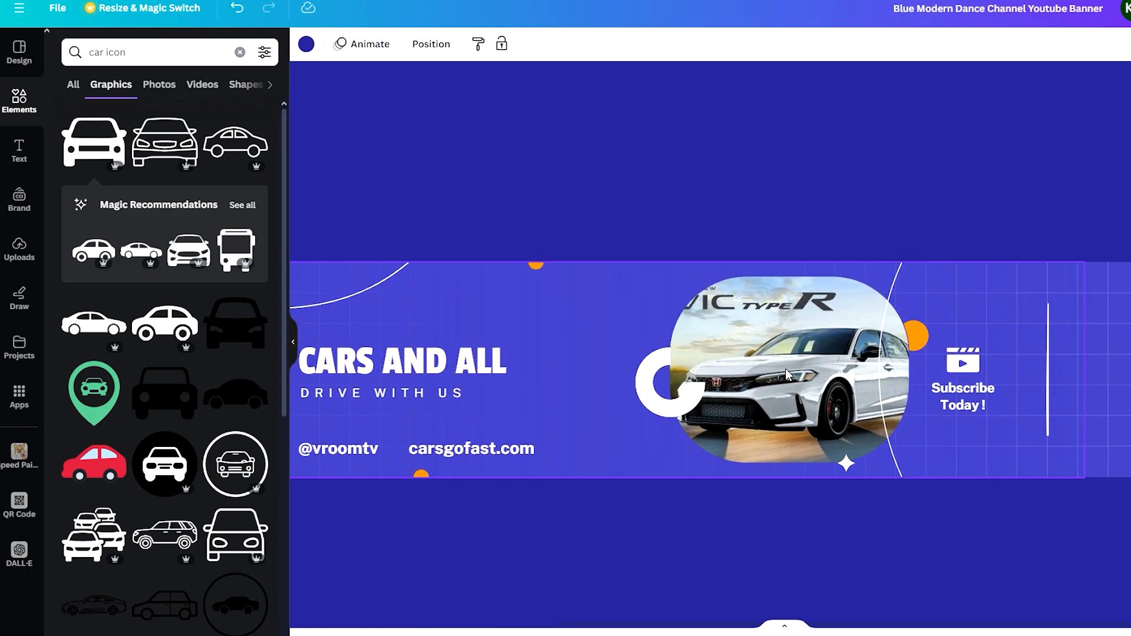
Recolour the orange accent dots across the banner bright green.
scroll(854, 366, left, 5)
scroll(861, 271, up, 2)
click(851, 268)
click(851, 260)
click(850, 267)
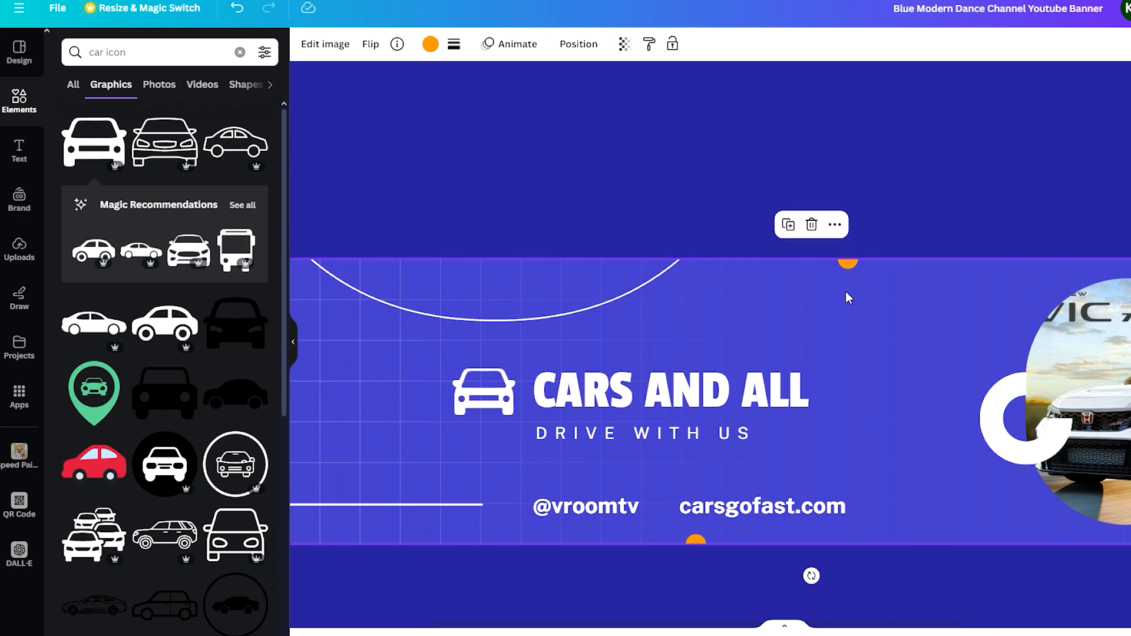
click(430, 45)
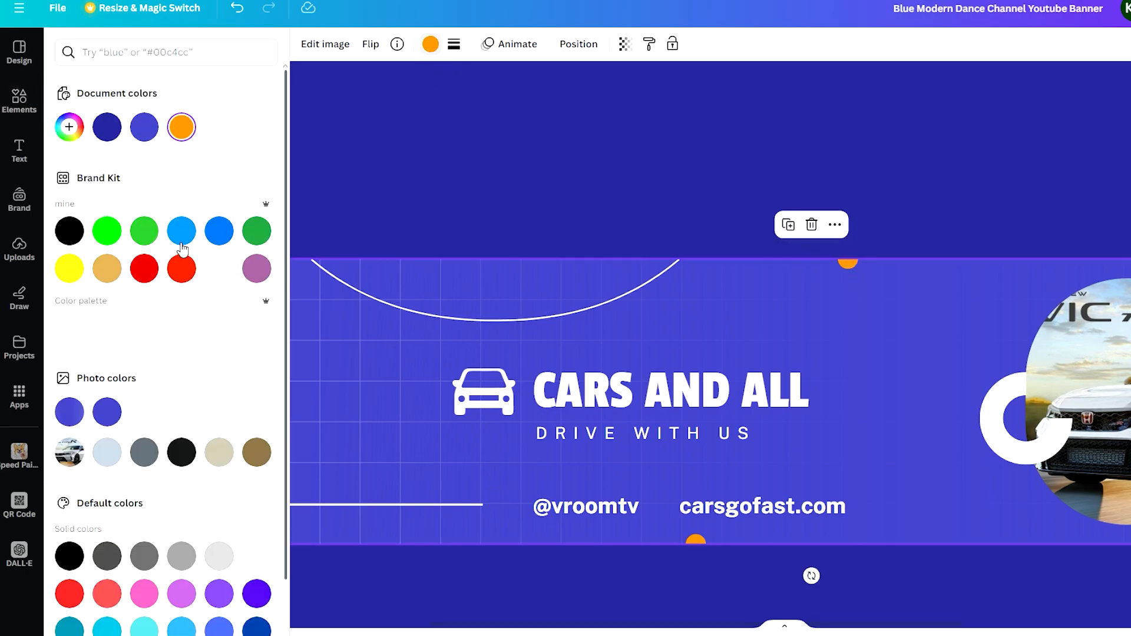
click(108, 231)
scroll(581, 313, down, 3)
scroll(972, 321, down, 3)
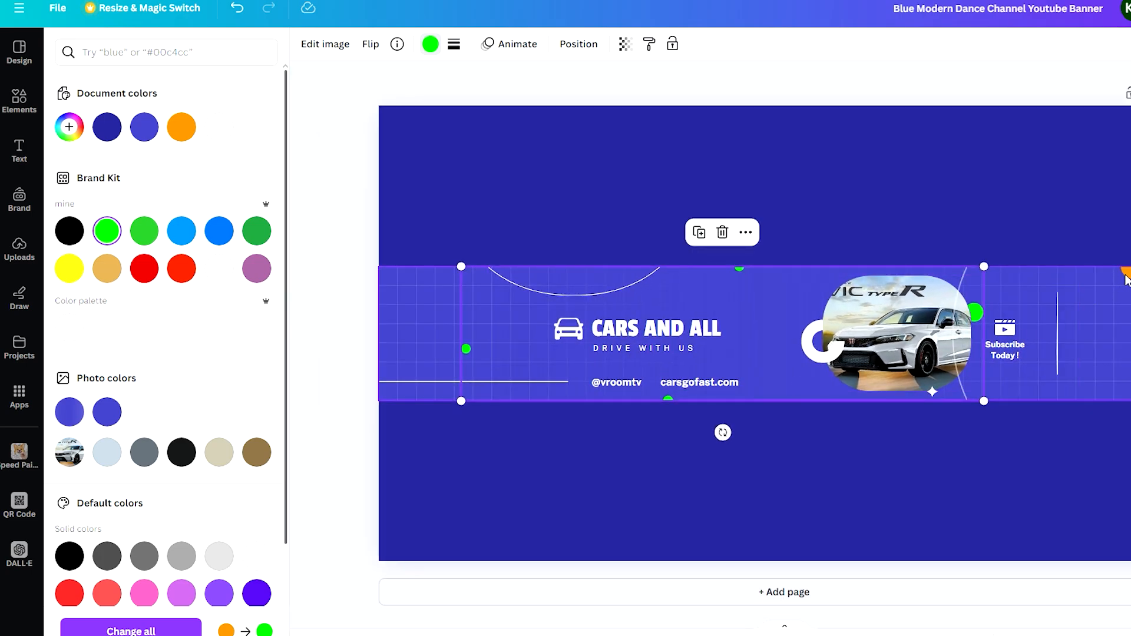
key(ctrl+z)
click(106, 231)
click(699, 208)
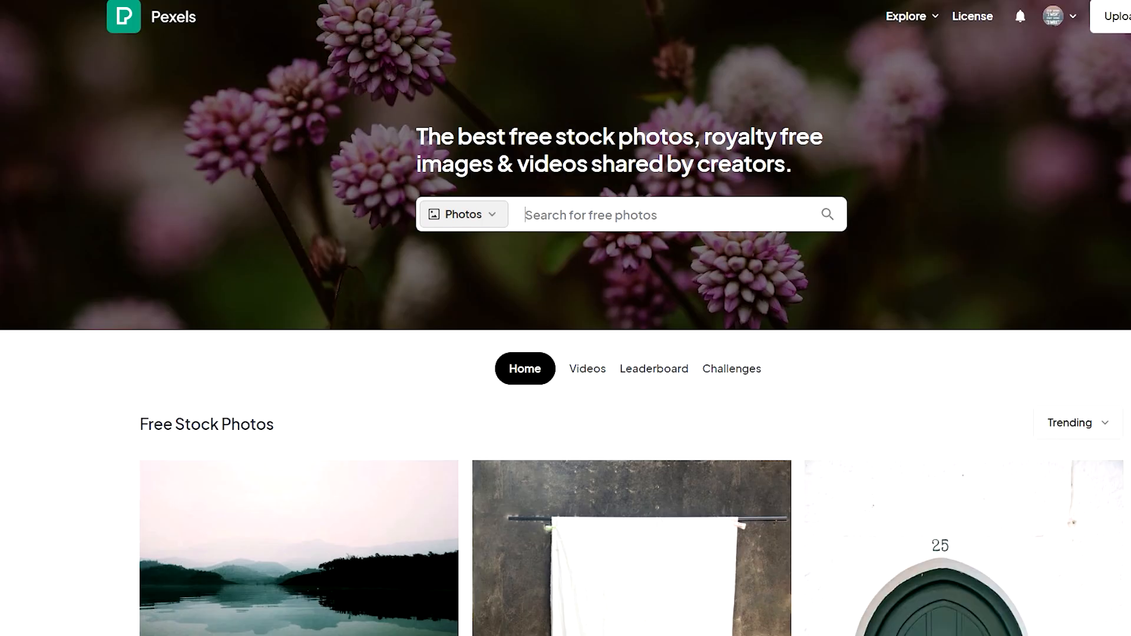
Switch to Pexels, search for cars photos and download the silver Mercedes headlights photo.
text(cars)
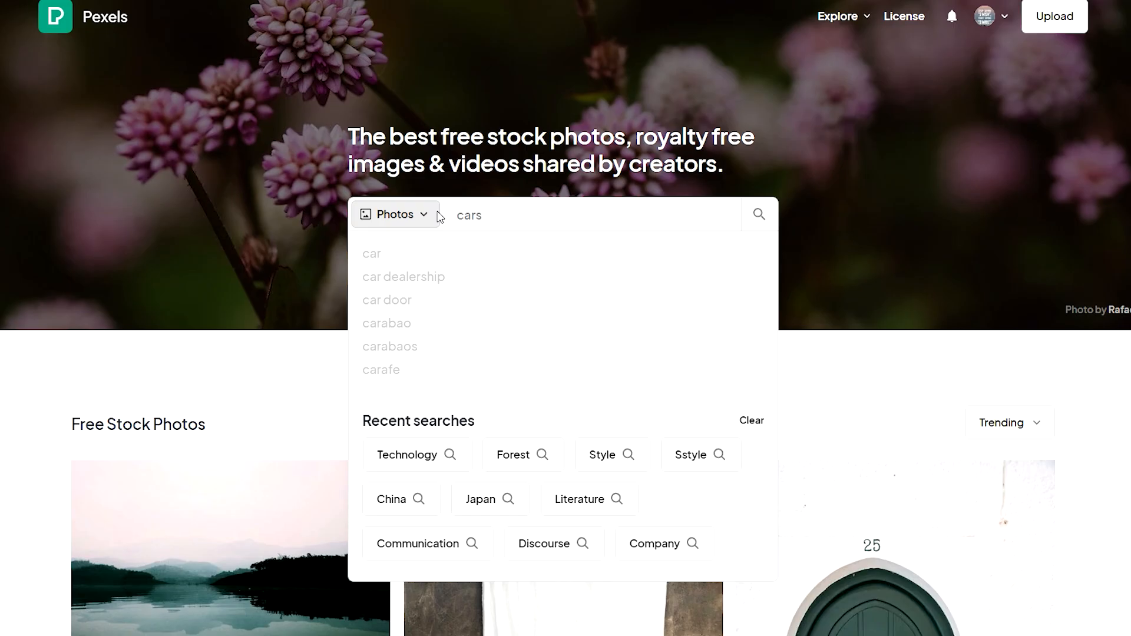
key(Return)
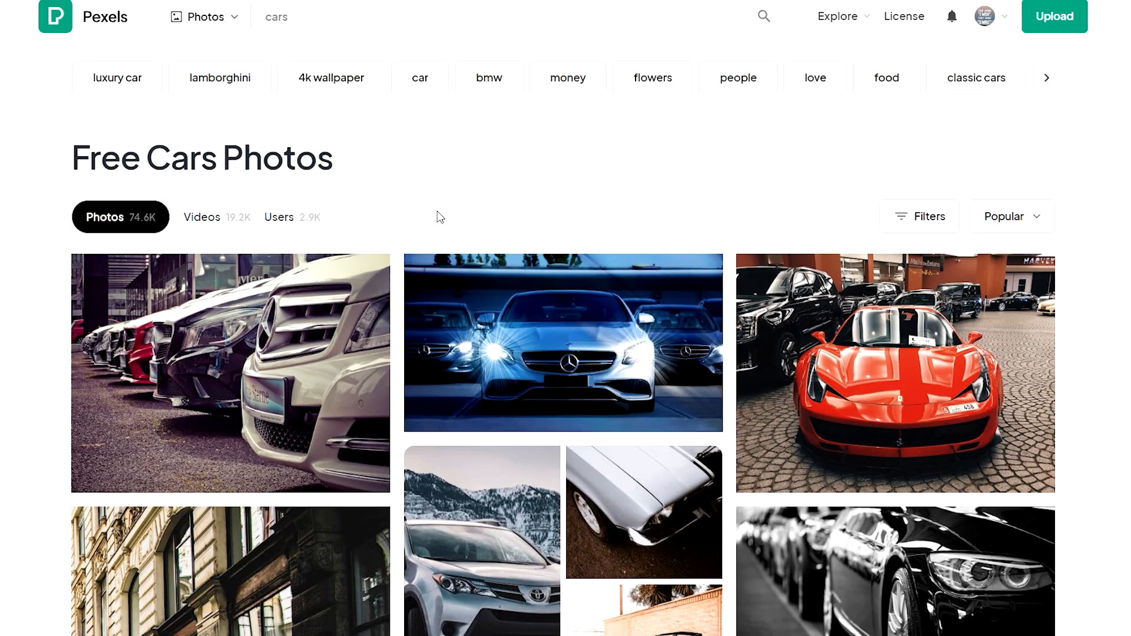
scroll(426, 239, down, 3)
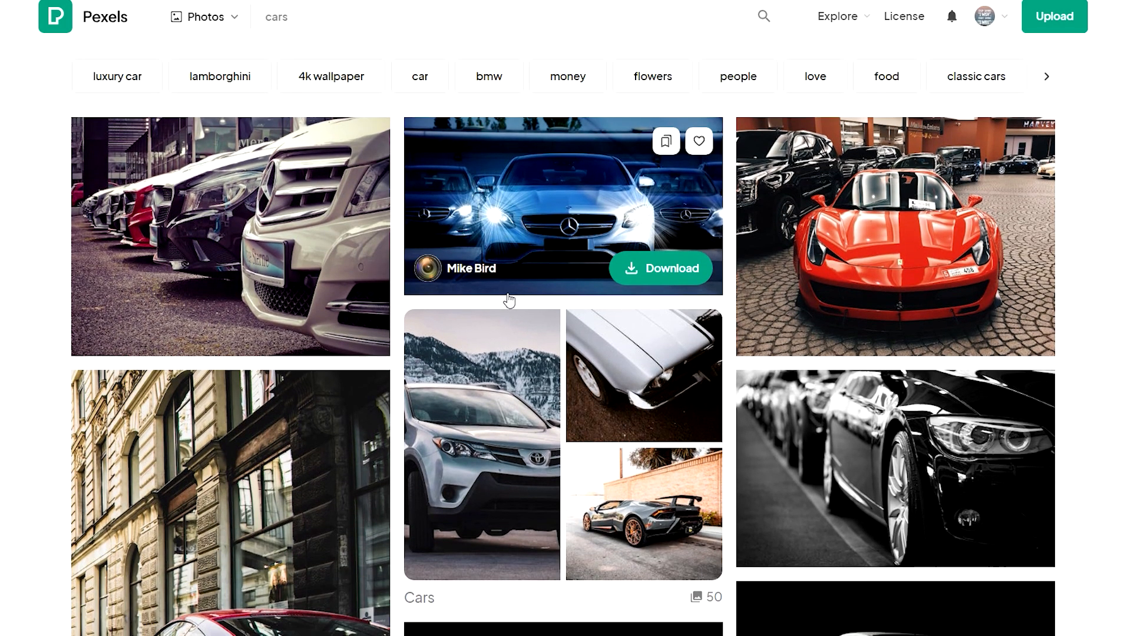
click(646, 267)
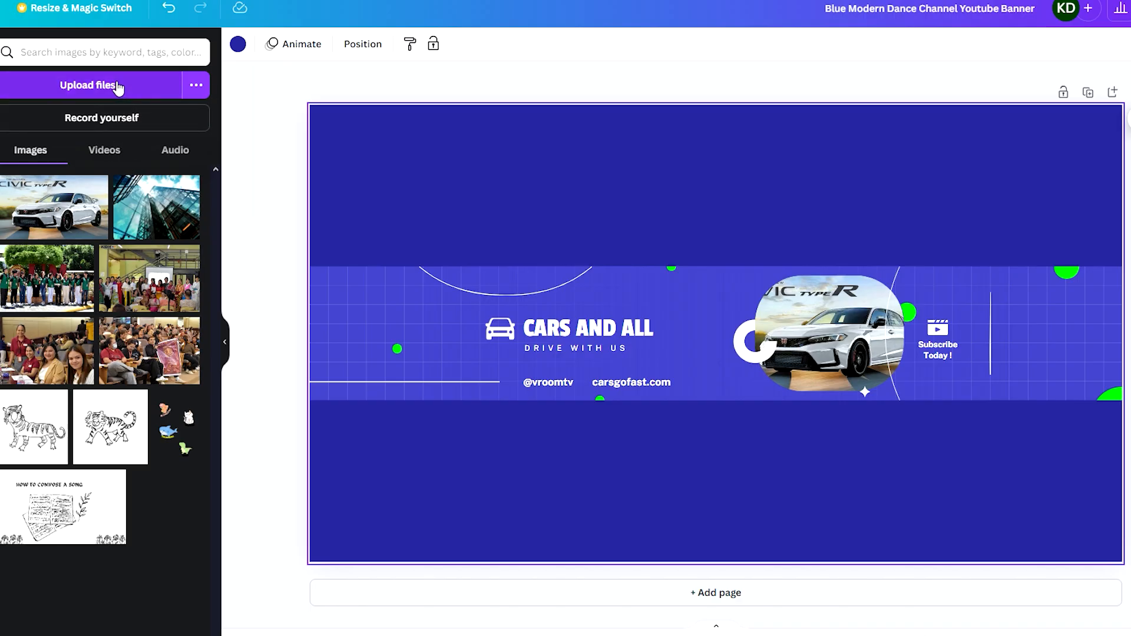
Upload the downloaded Mercedes photo and place it as a background image behind the banner design.
click(111, 87)
click(20, 177)
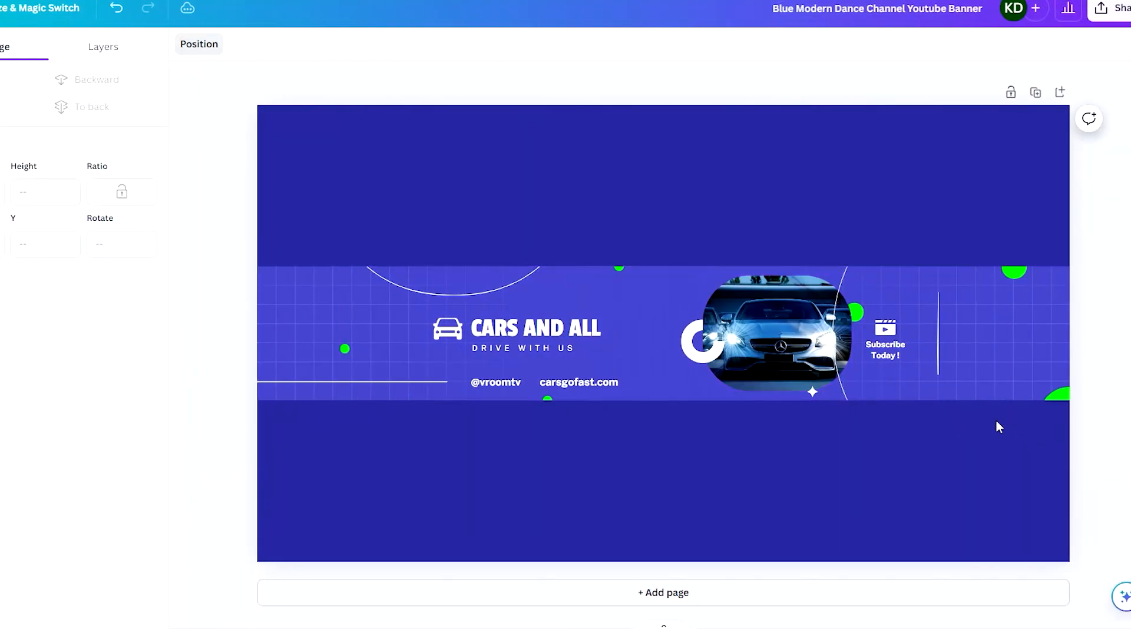
key(ctrl+z)
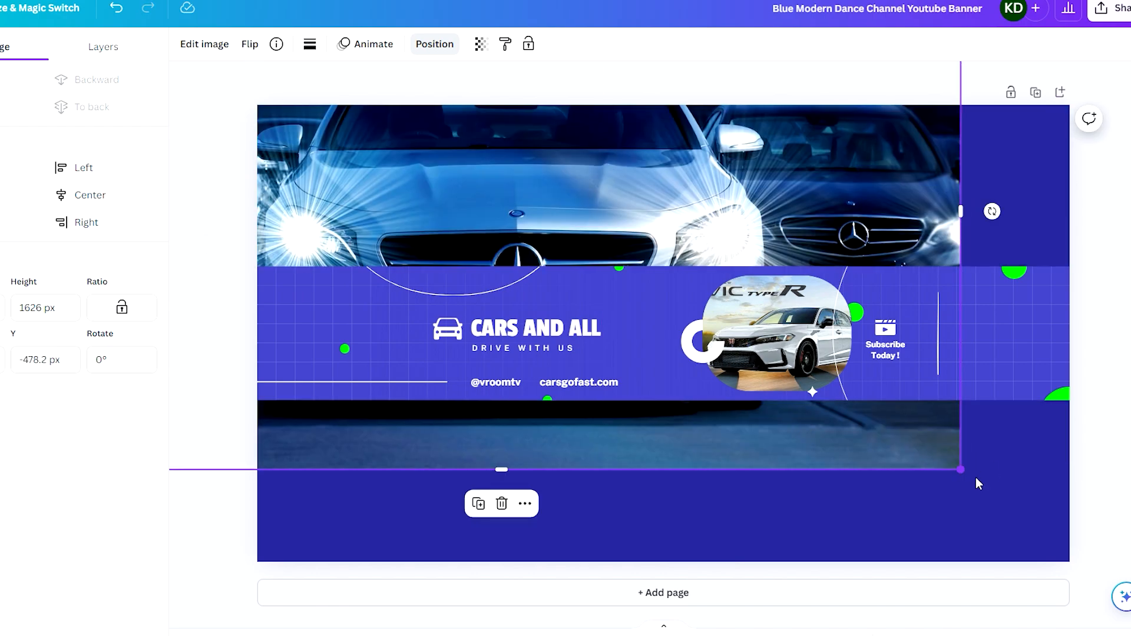
Enlarge the background photo to cover the whole canvas and centre it vertically.
drag(961, 470, 1036, 509)
click(101, 193)
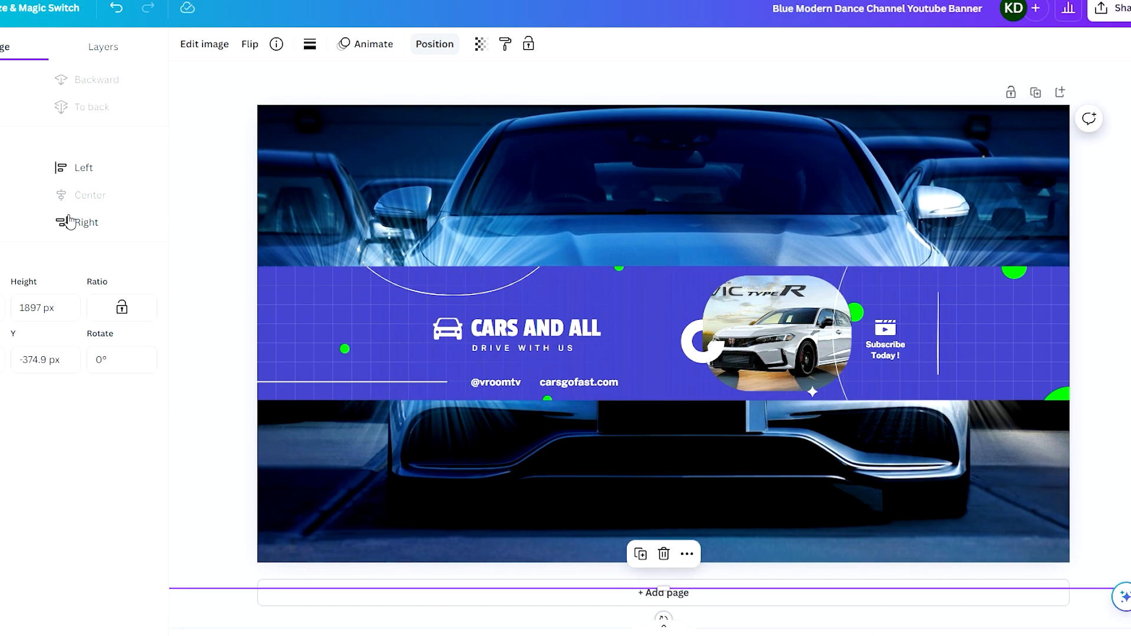
click(1, 205)
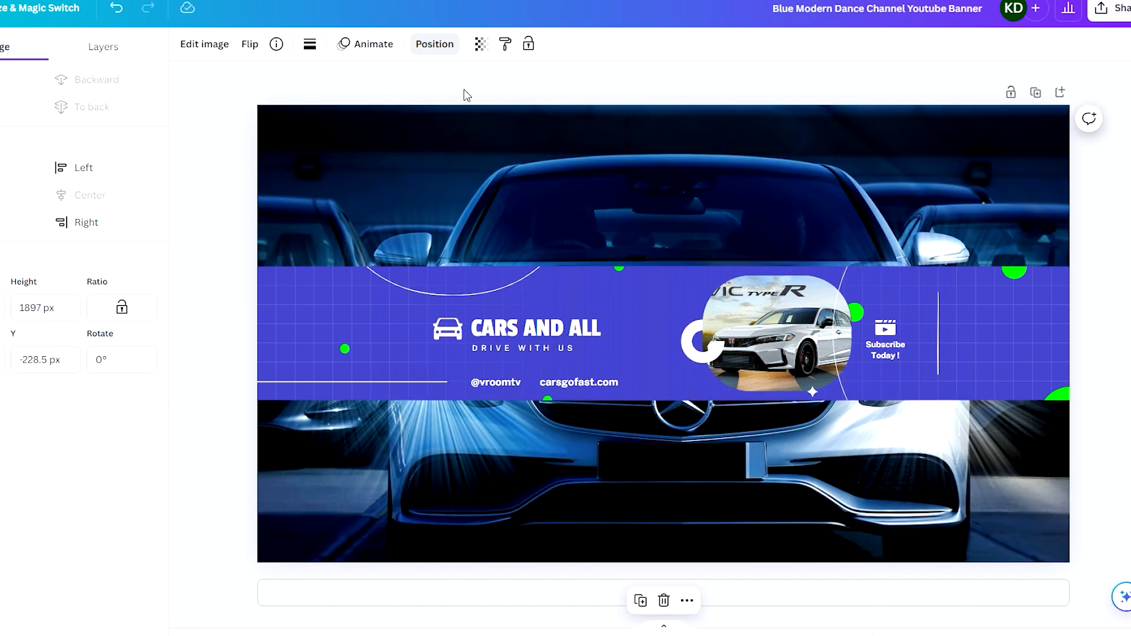
Set the background photo's transparency to 30.
click(480, 45)
drag(429, 108, 381, 112)
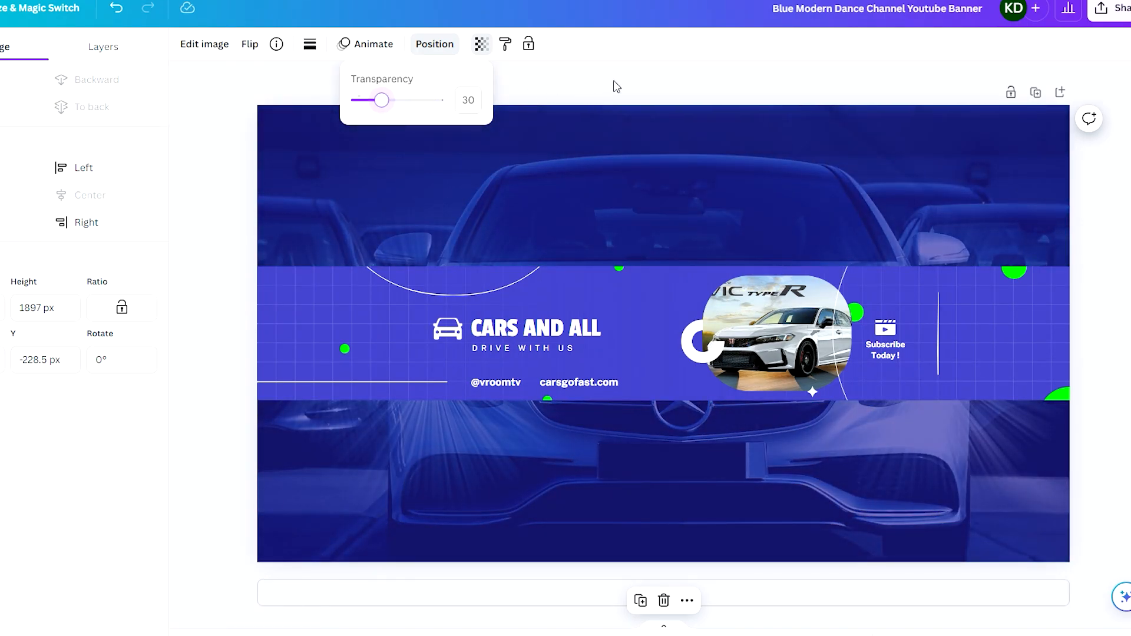
click(628, 107)
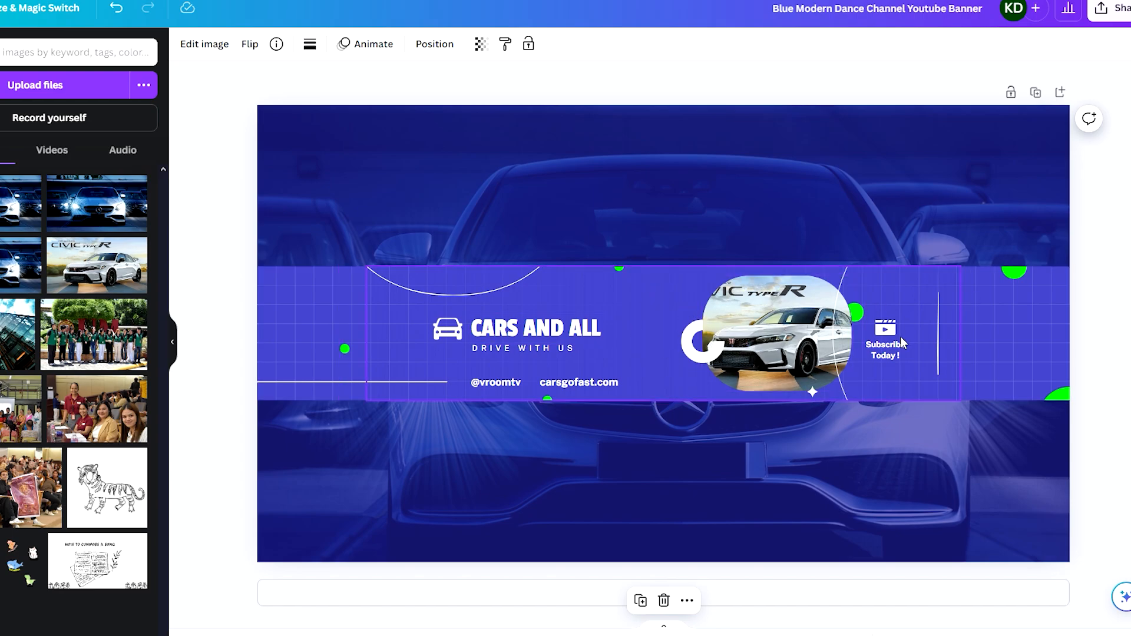
click(1113, 330)
Download the finished banner as a PNG file.
ctrl+scroll(687, 285, up, 3)
scroll(691, 286, down, 3)
scroll(691, 286, right, 2)
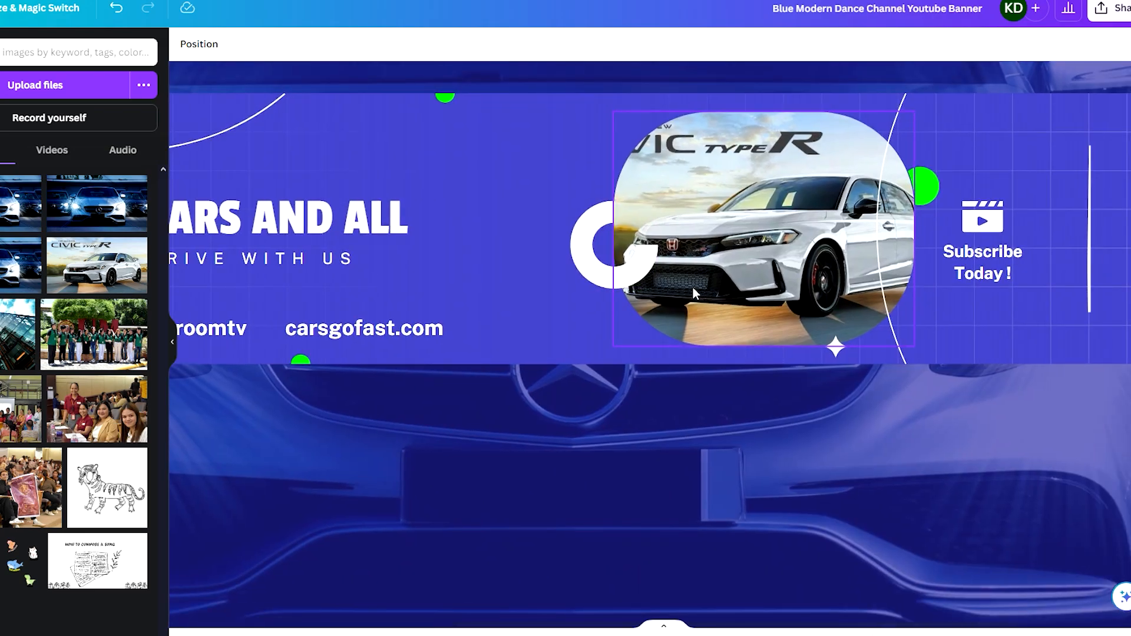
ctrl+scroll(693, 287, down, 3)
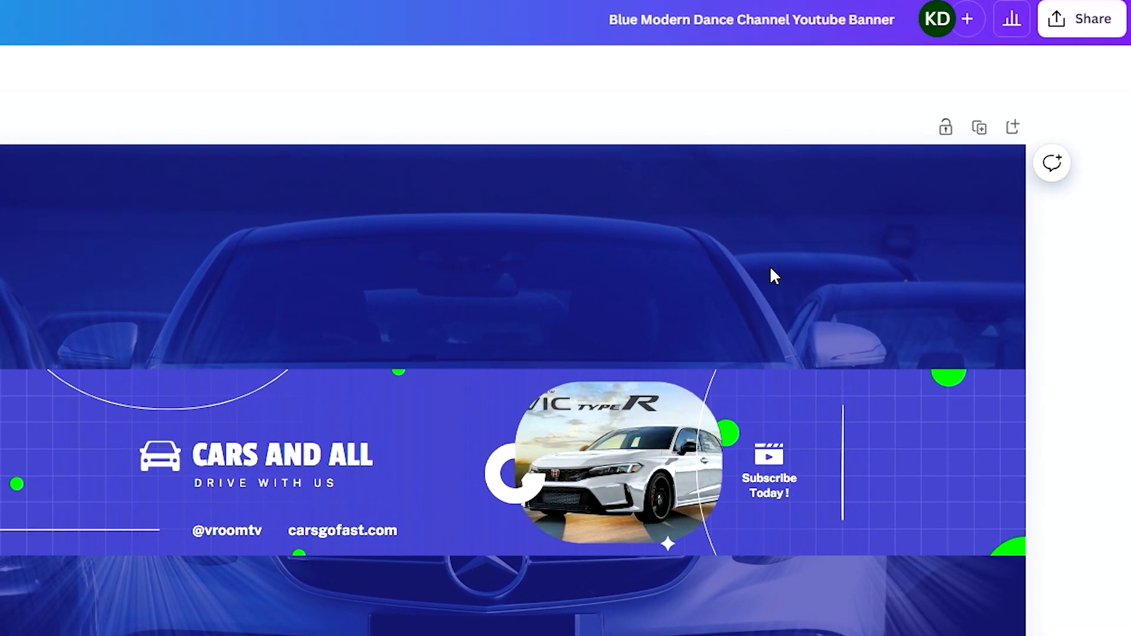
click(1065, 42)
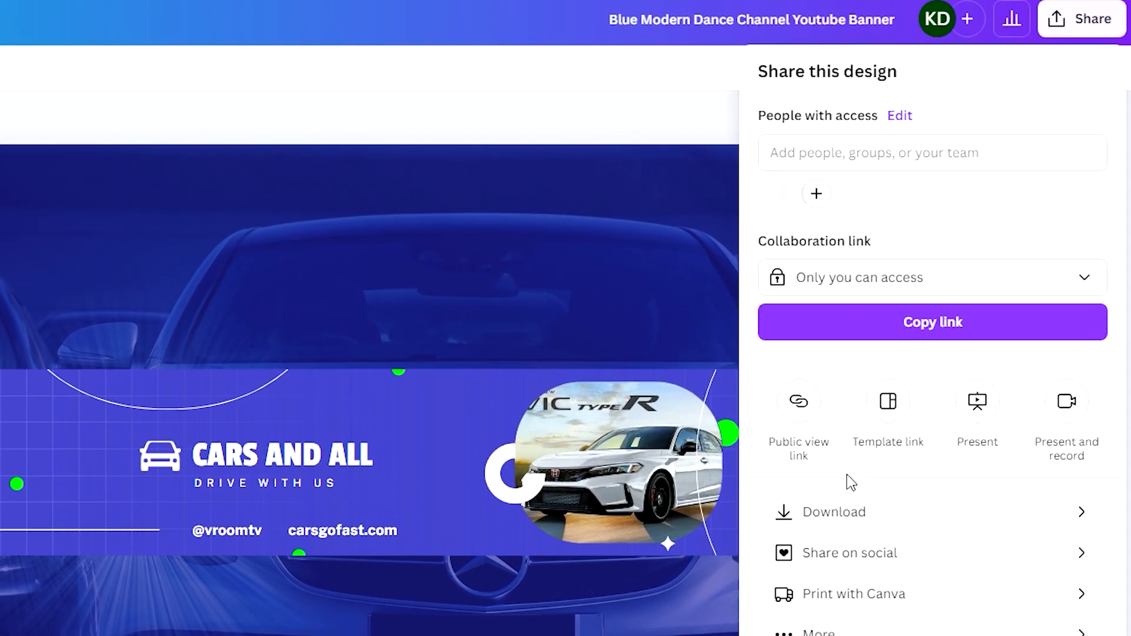
click(848, 508)
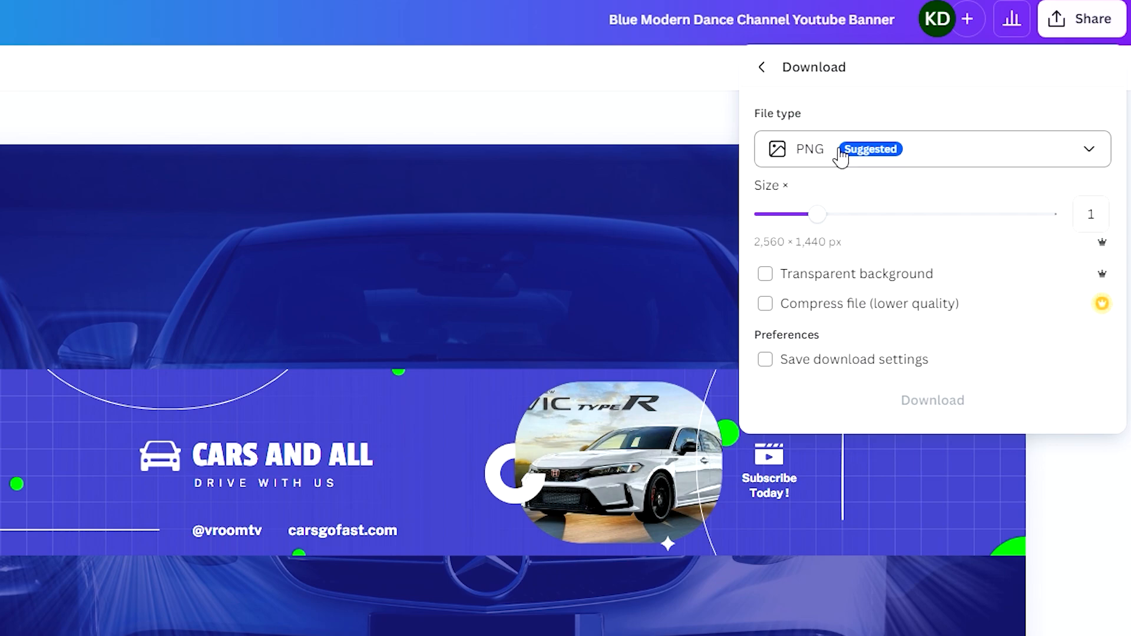
click(820, 158)
click(905, 106)
click(819, 263)
click(901, 400)
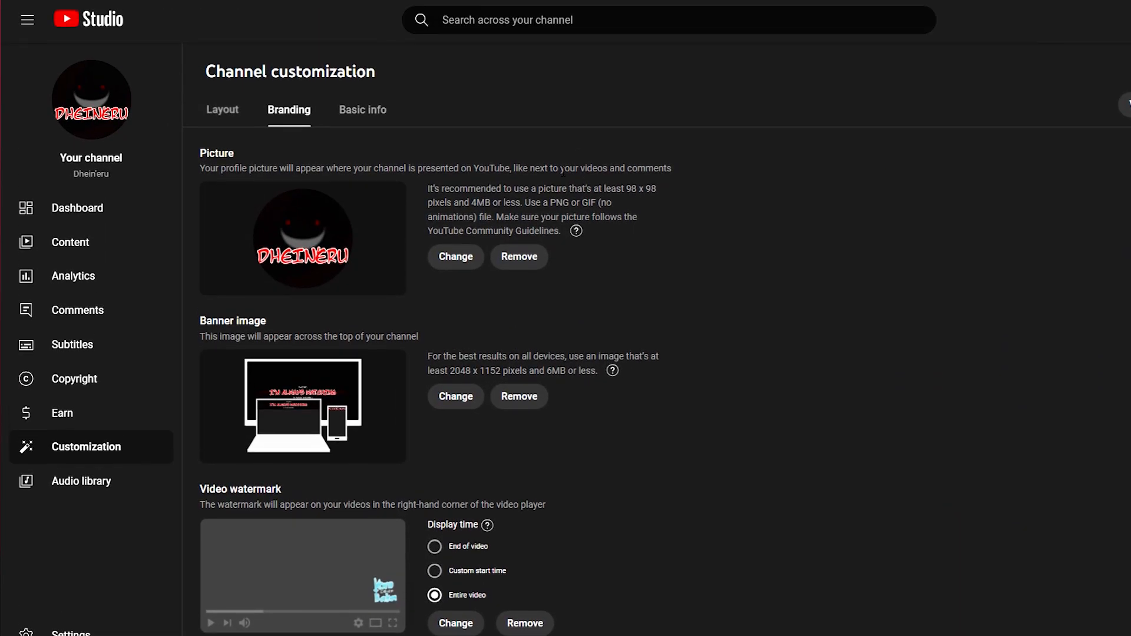
Switch to the YouTube channel customization page and start changing the banner image.
click(446, 397)
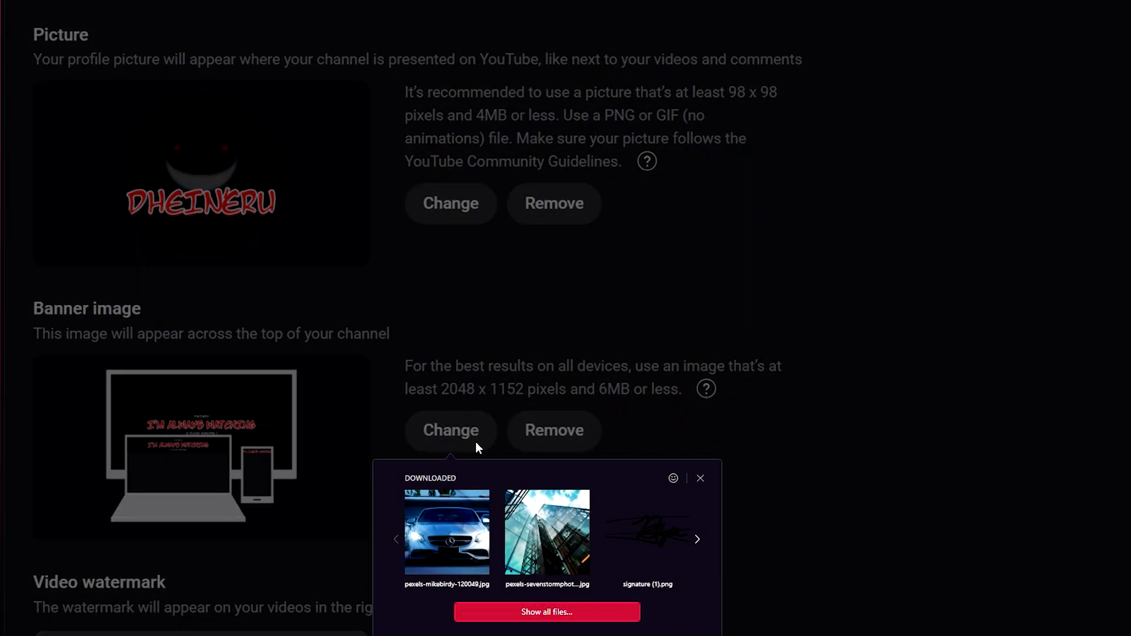